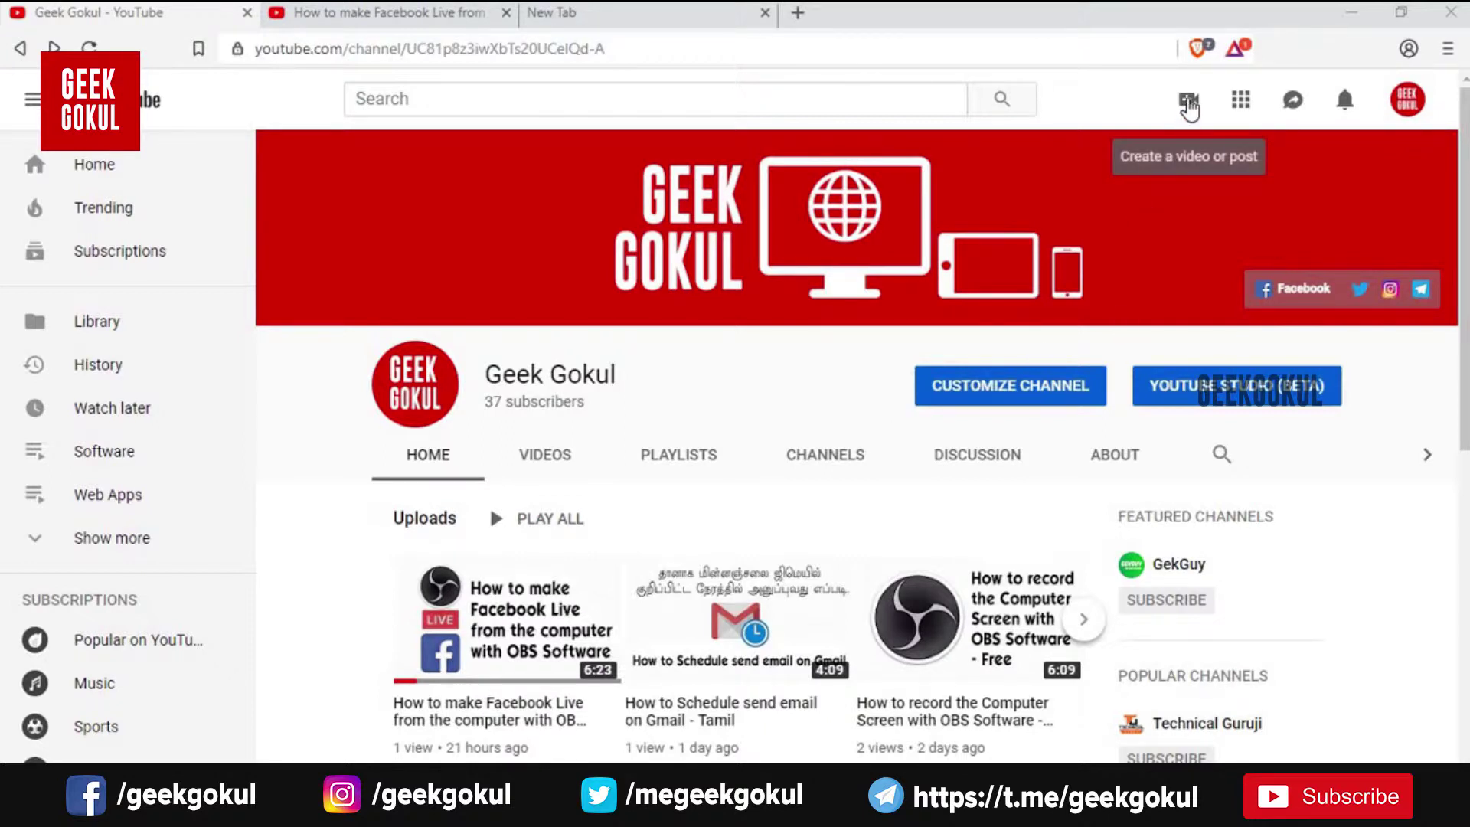
- Open the Create menu on the channel home page to show Upload video and Go live
left_click(1189, 108)
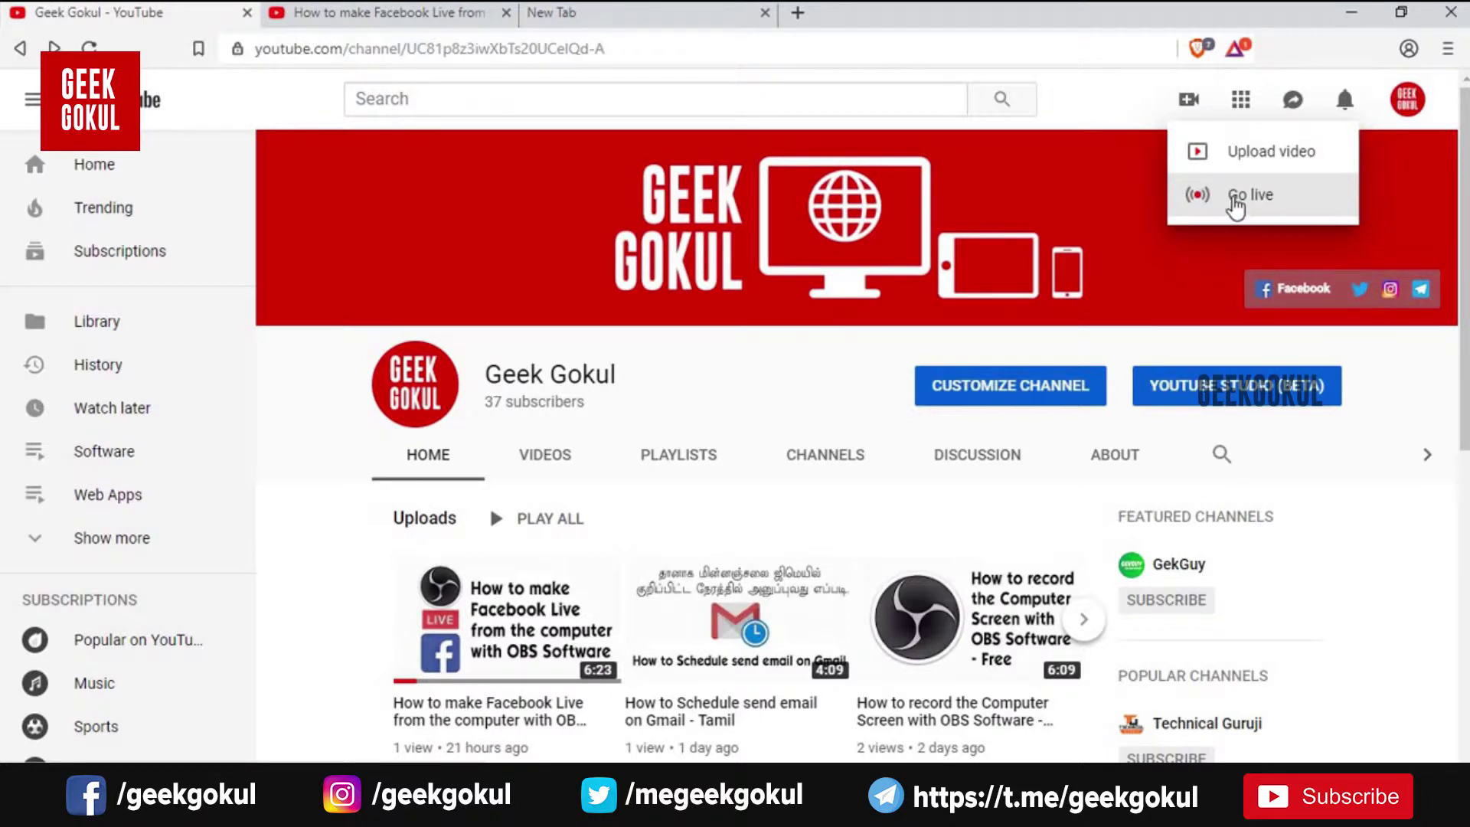
- Choose Go live from the Create menu to reach the live streaming page
left_click(1233, 196)
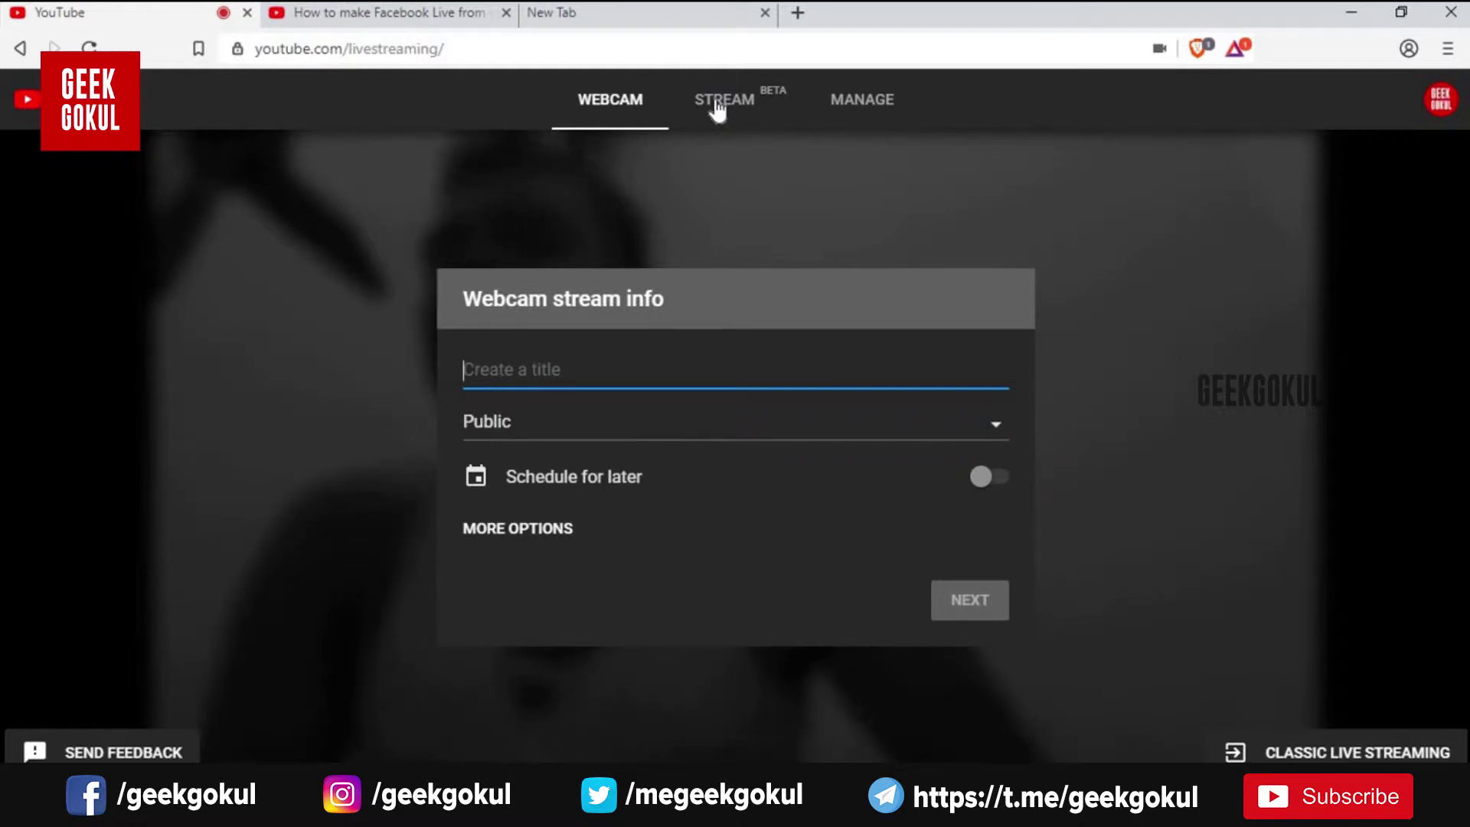
- Create an encoder stream titled 'One' with Public visibility
left_click(717, 109)
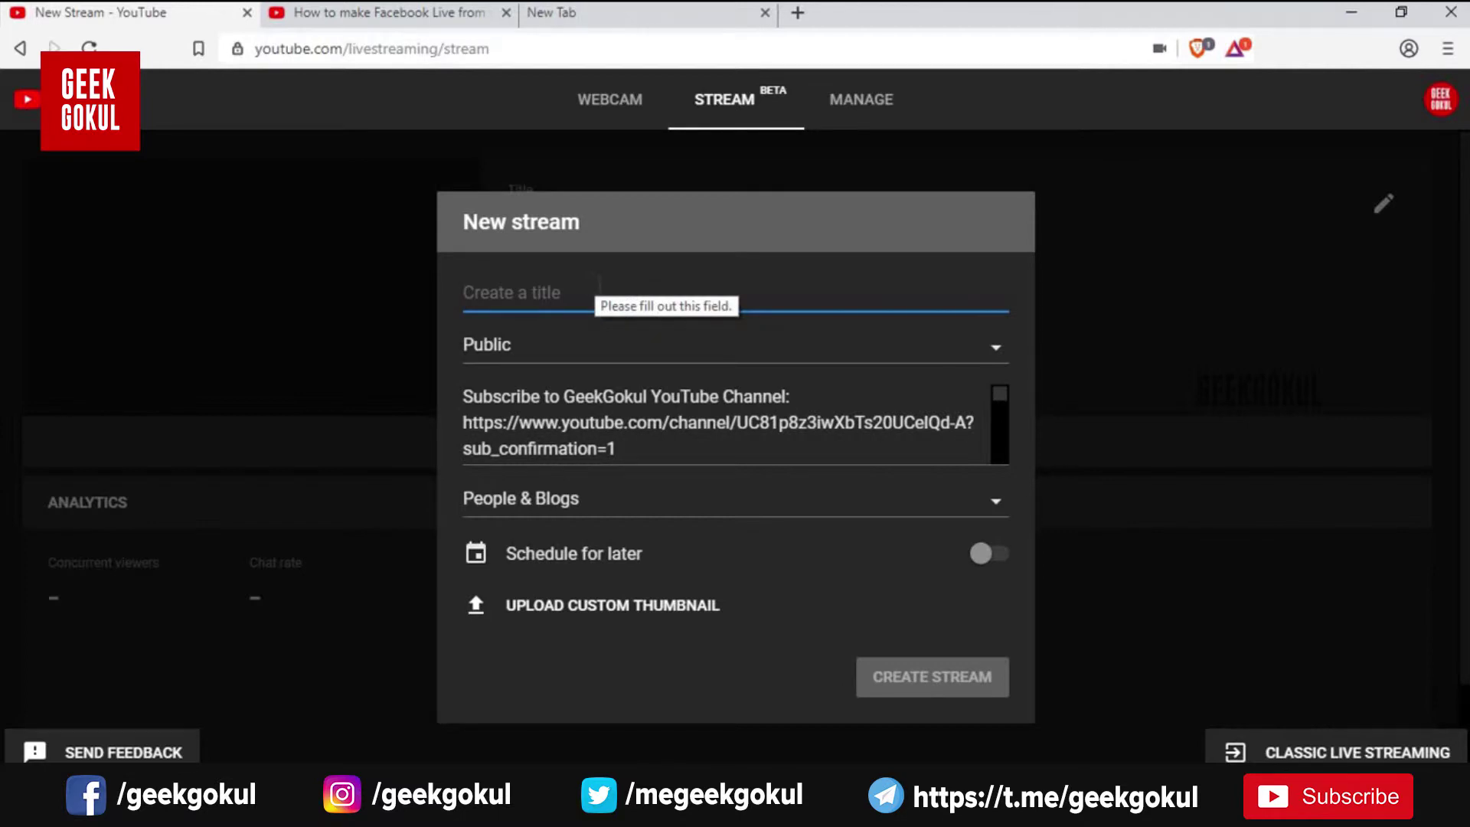
type("Onew")
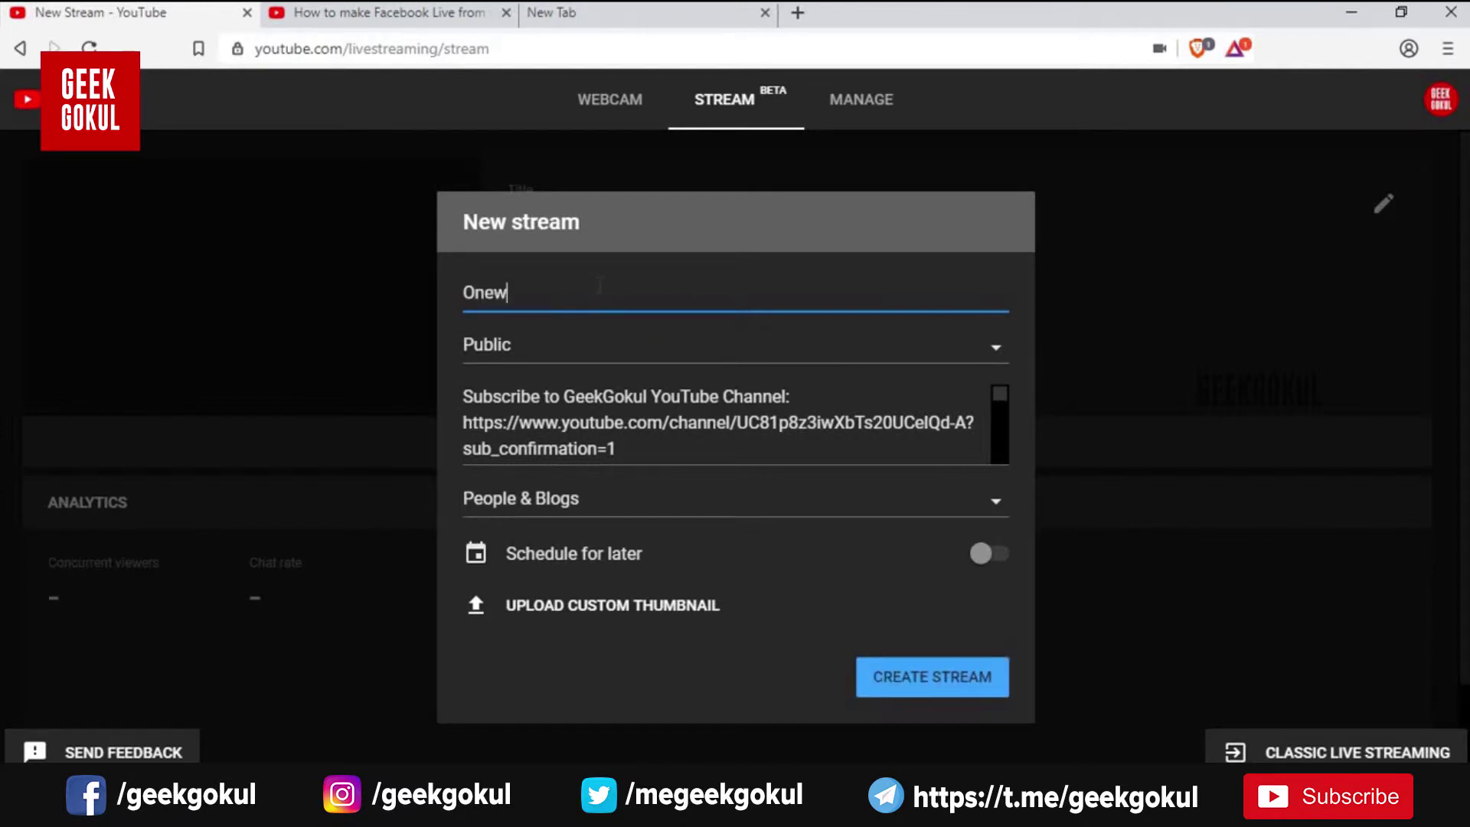
key("BackSpace")
left_click(539, 360)
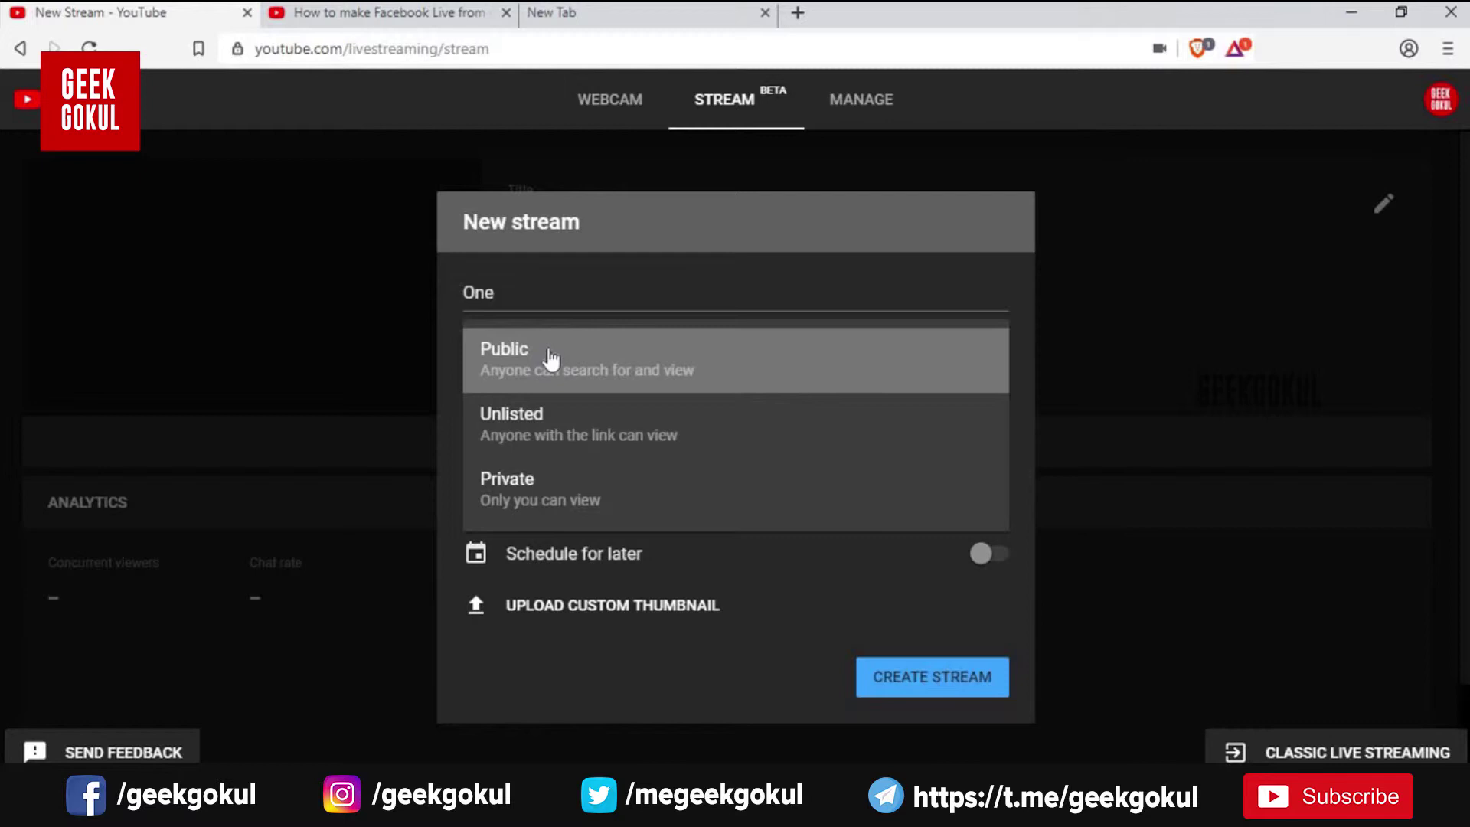
left_click(474, 364)
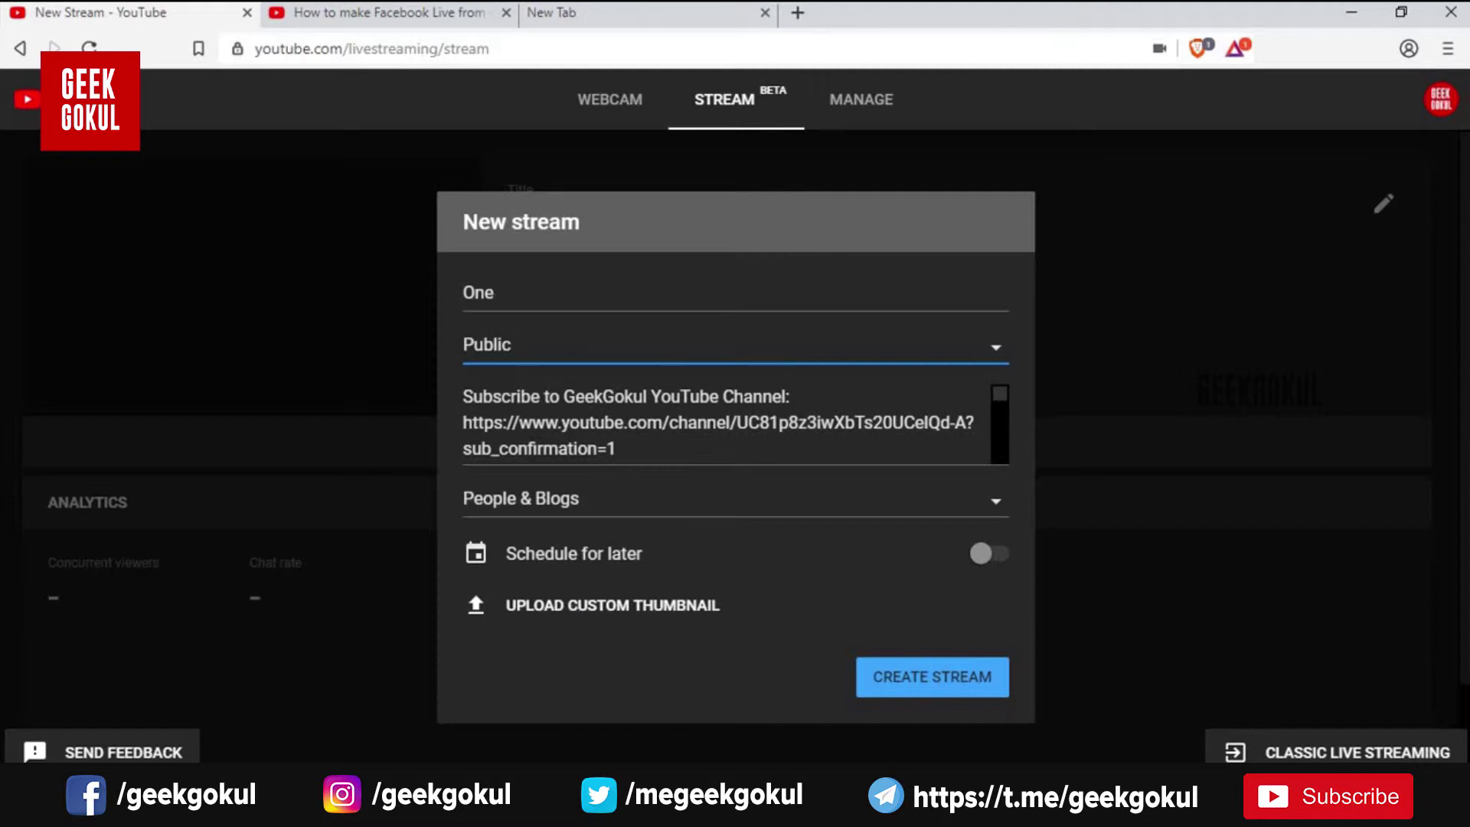
left_click(911, 684)
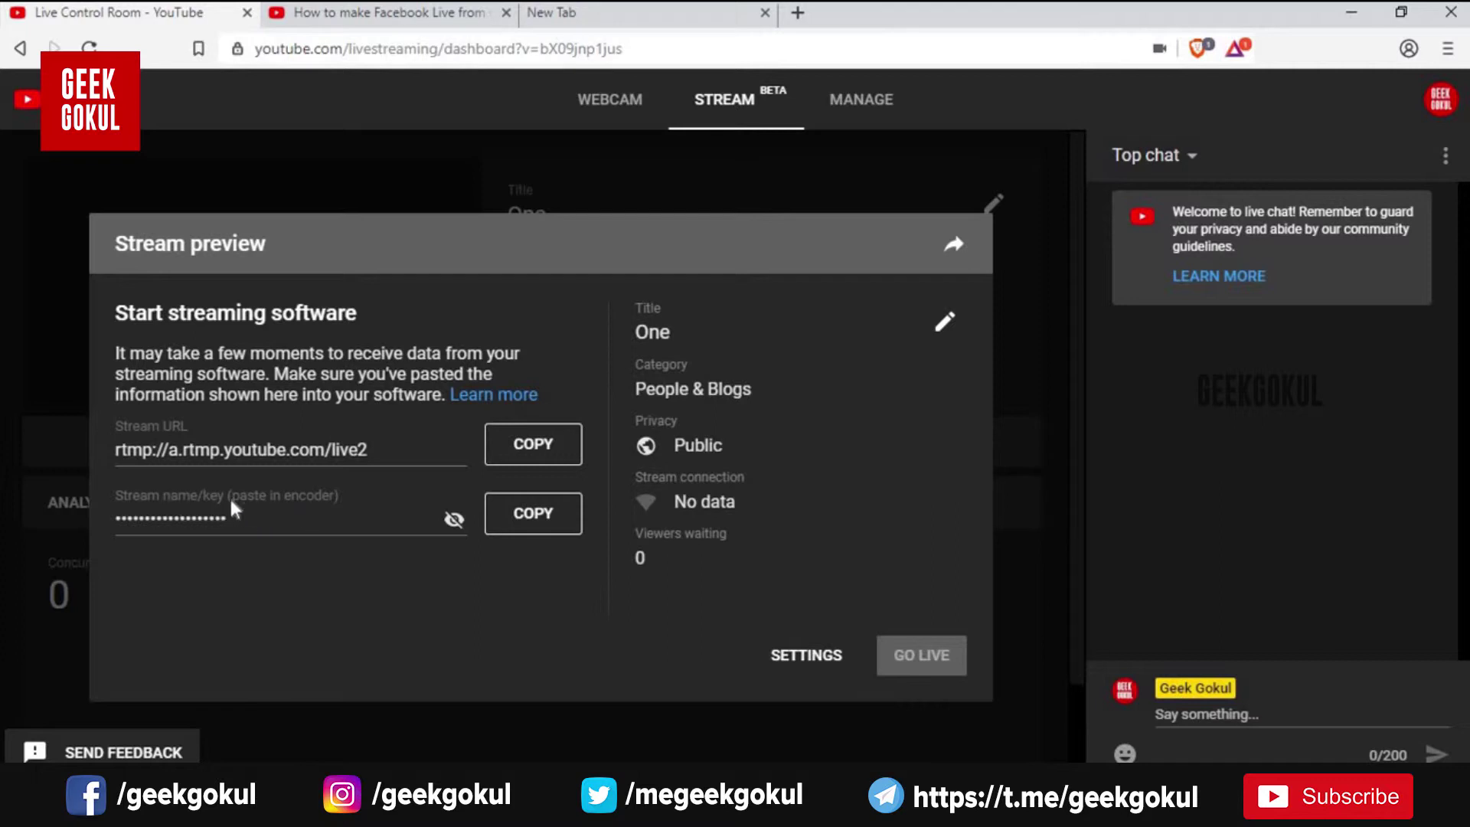
- Copy the new stream's stream key to the clipboard
left_click(528, 520)
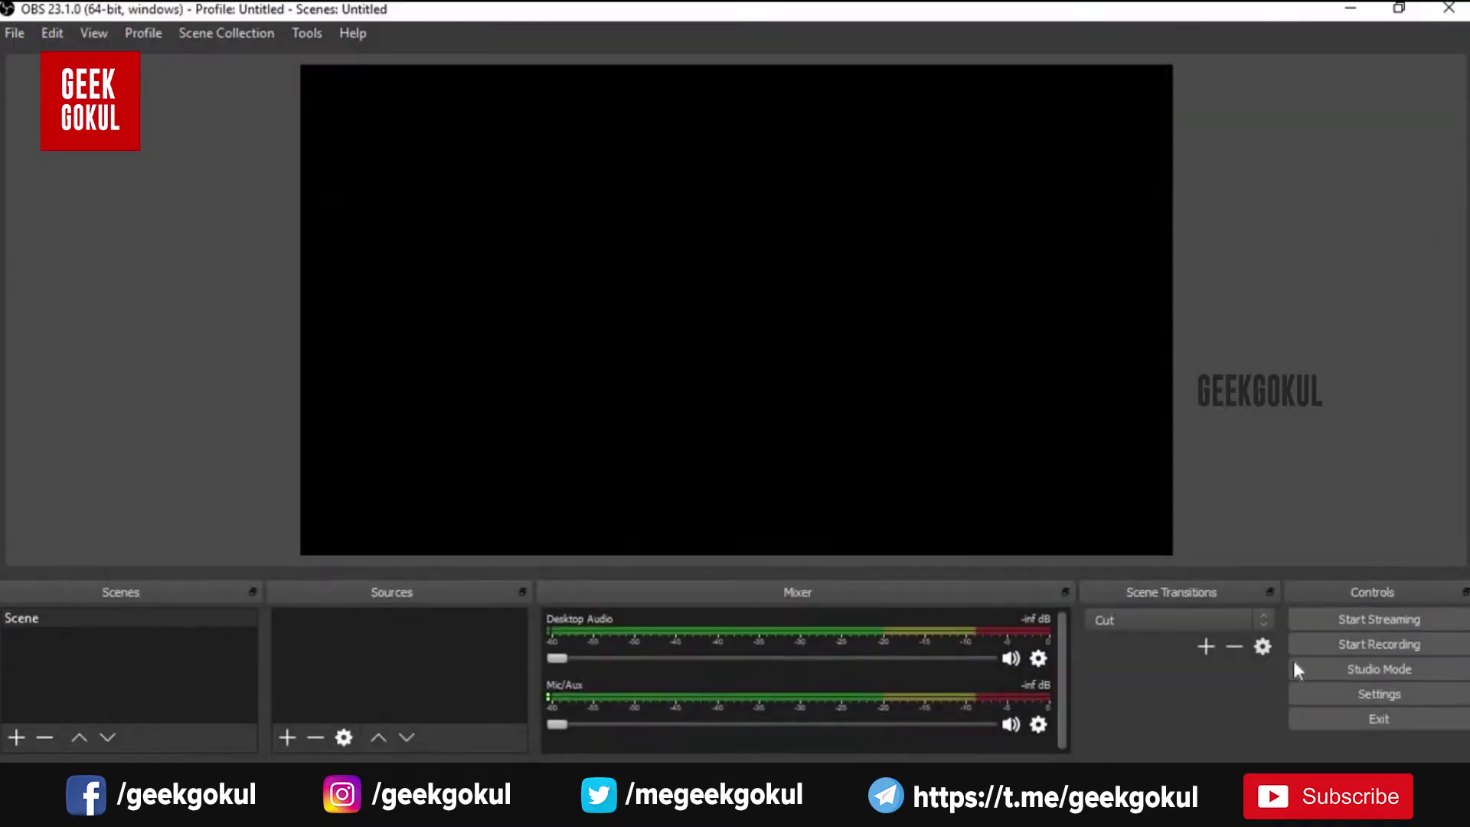
- In OBS Stream settings, keep the service set to YouTube / YouTube Gaming
left_click(1376, 693)
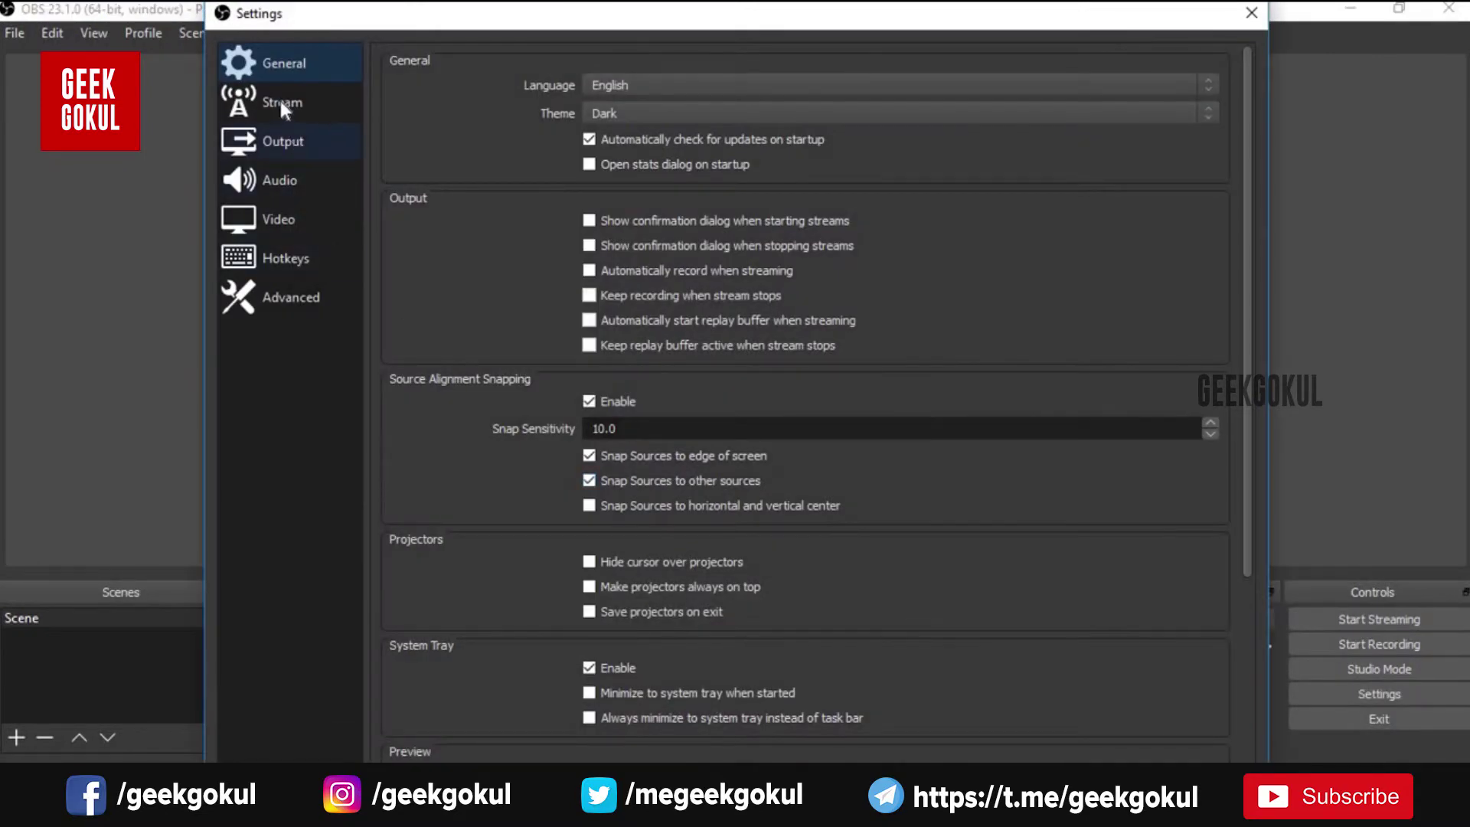
left_click(280, 105)
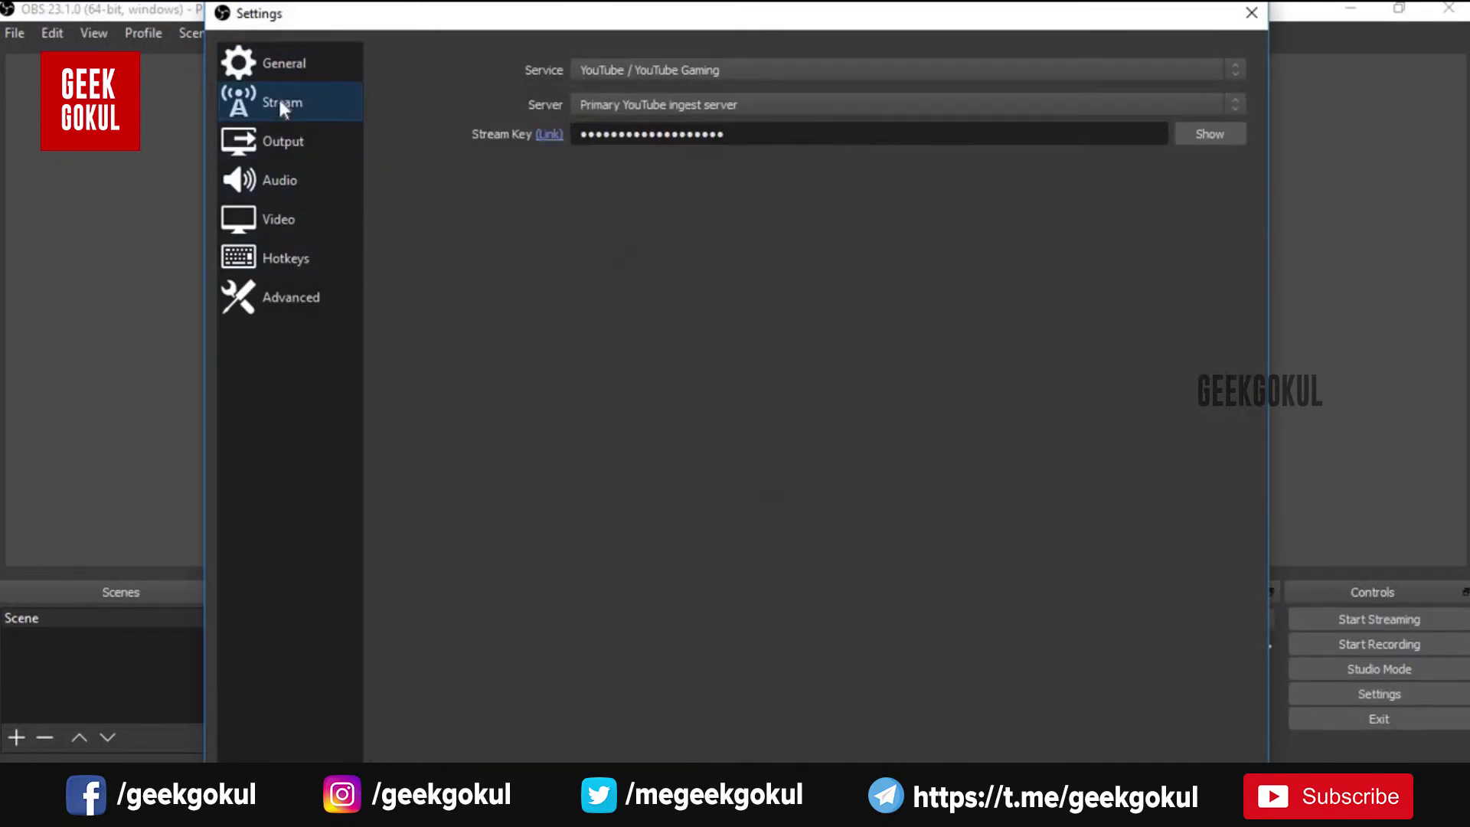
left_click(709, 70)
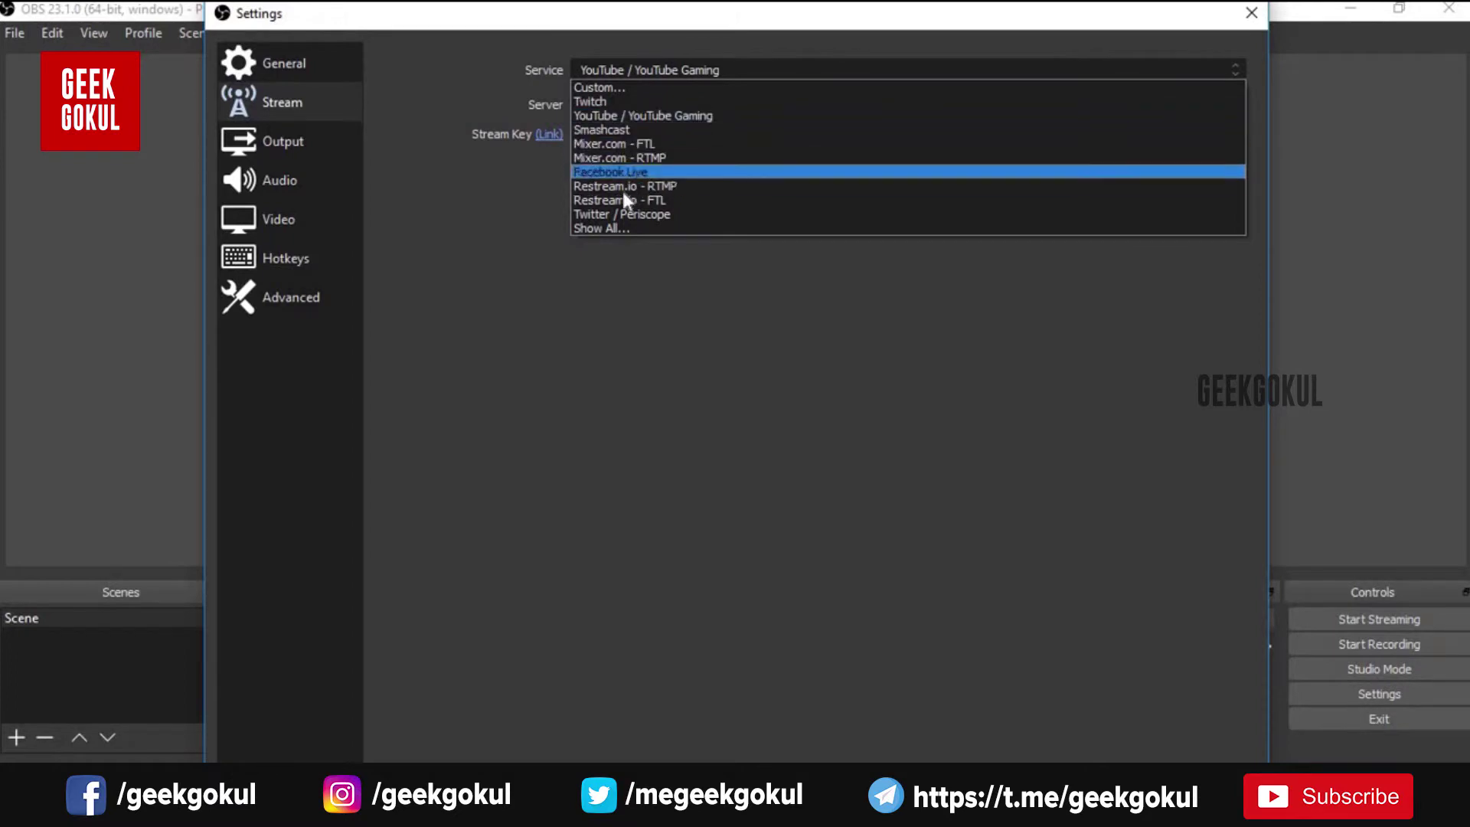
left_click(612, 268)
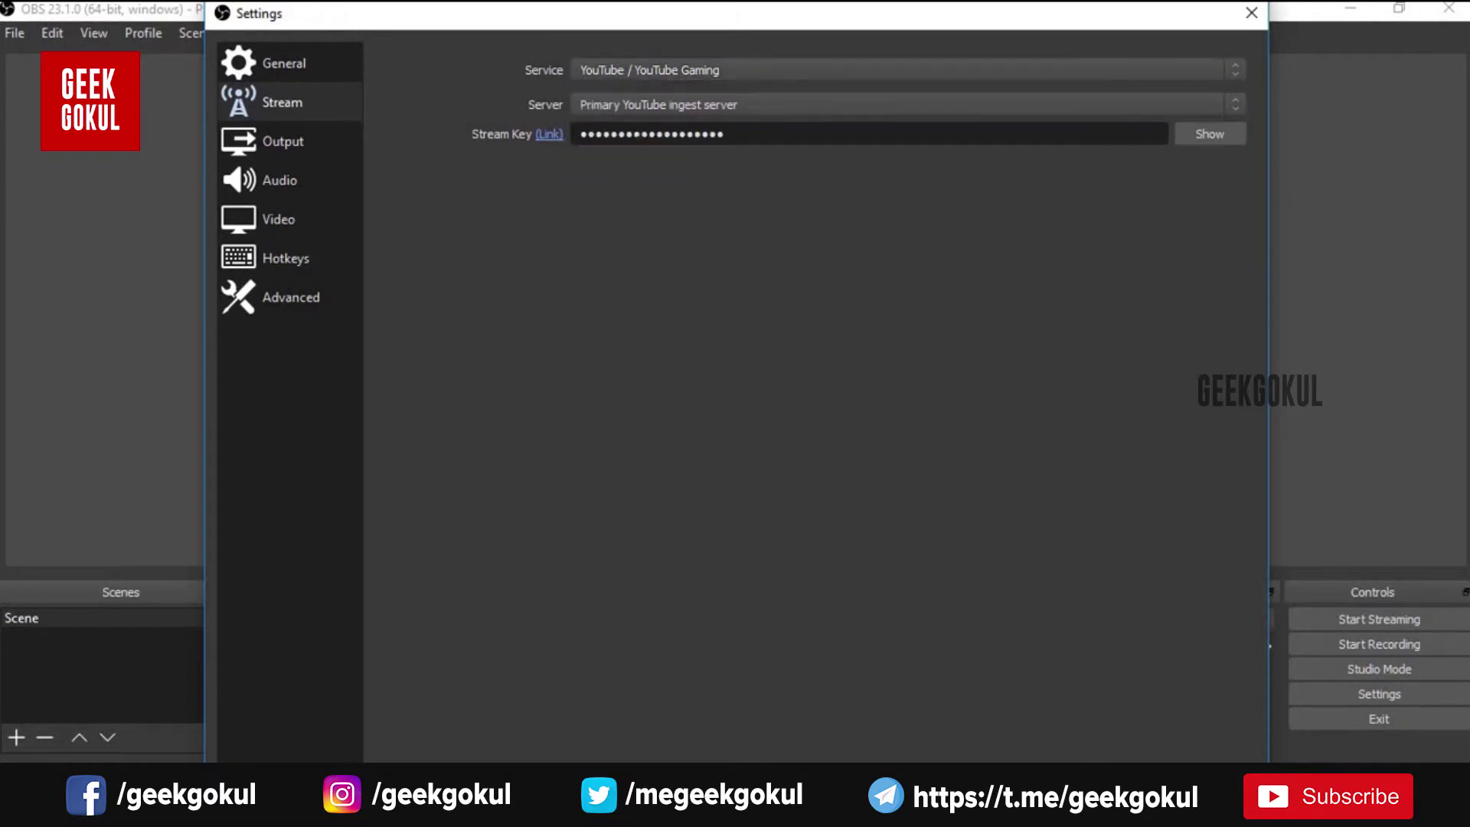
left_click(624, 67)
left_click(635, 114)
- Replace the old stream key with the copied one and apply the settings
key("ctrl+a")
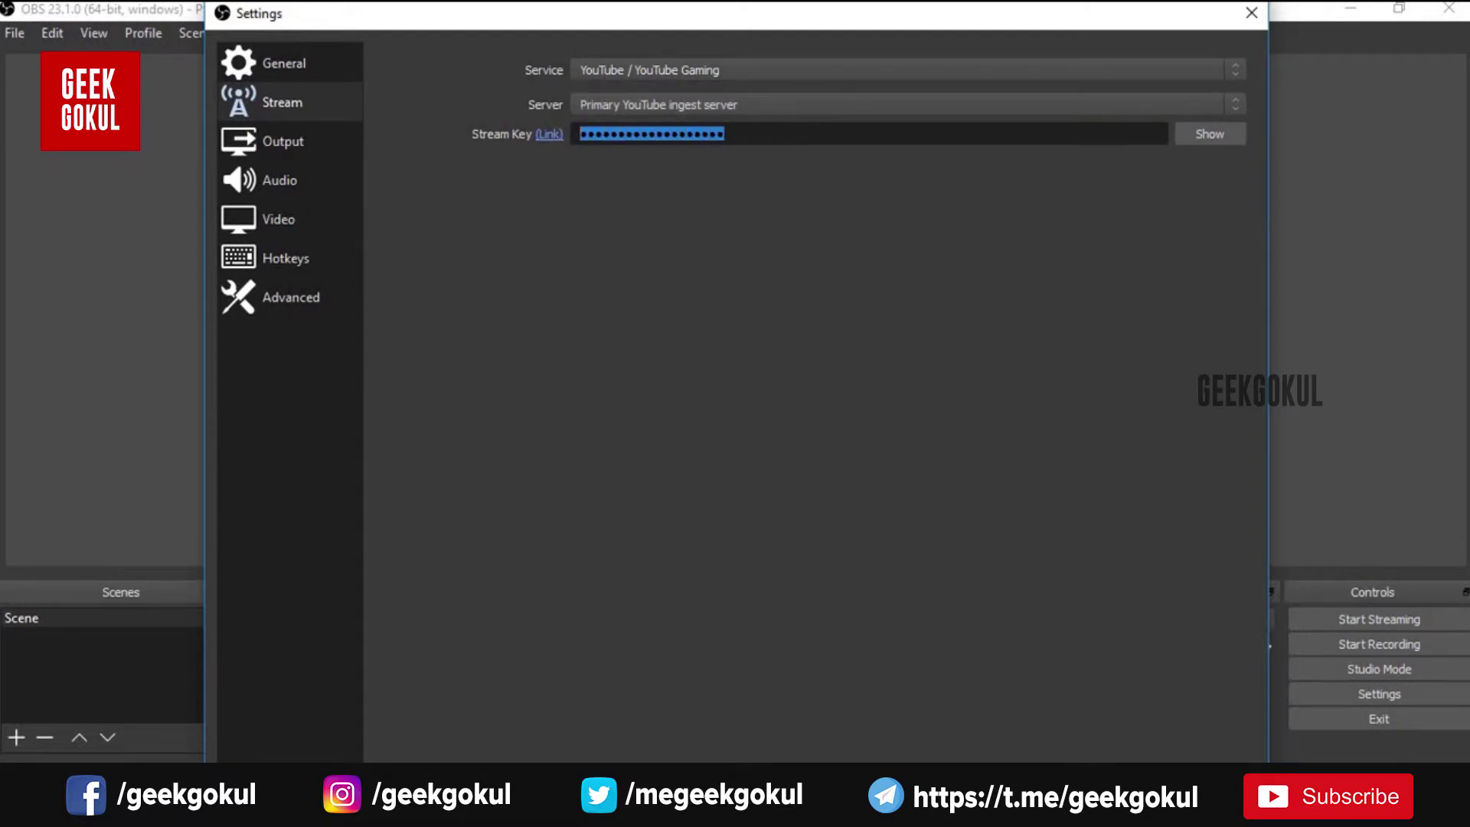
key("BackSpace")
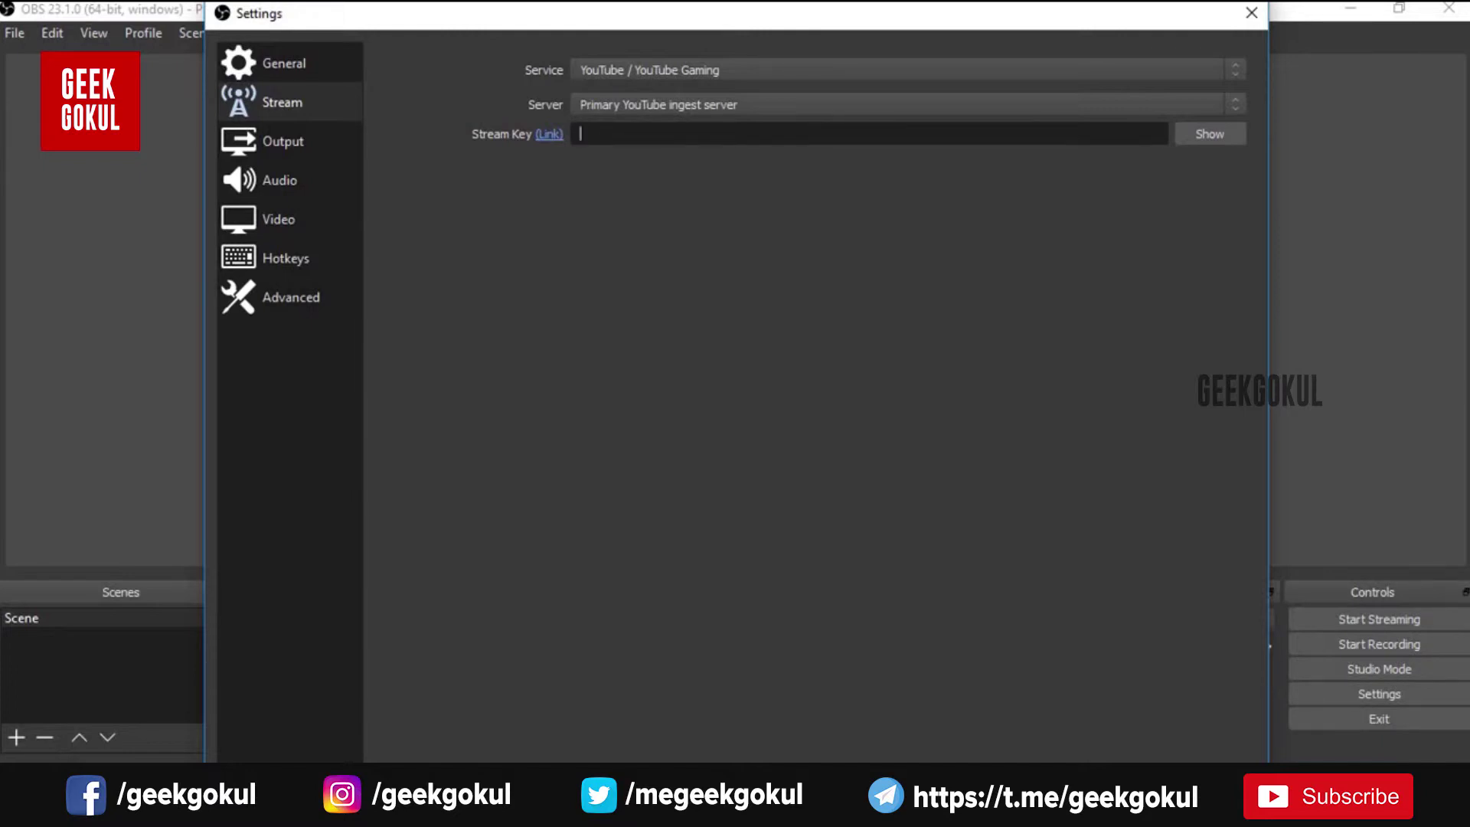
key("ctrl+v")
left_click_drag(525, 14, 539, 161)
left_click(1210, 696)
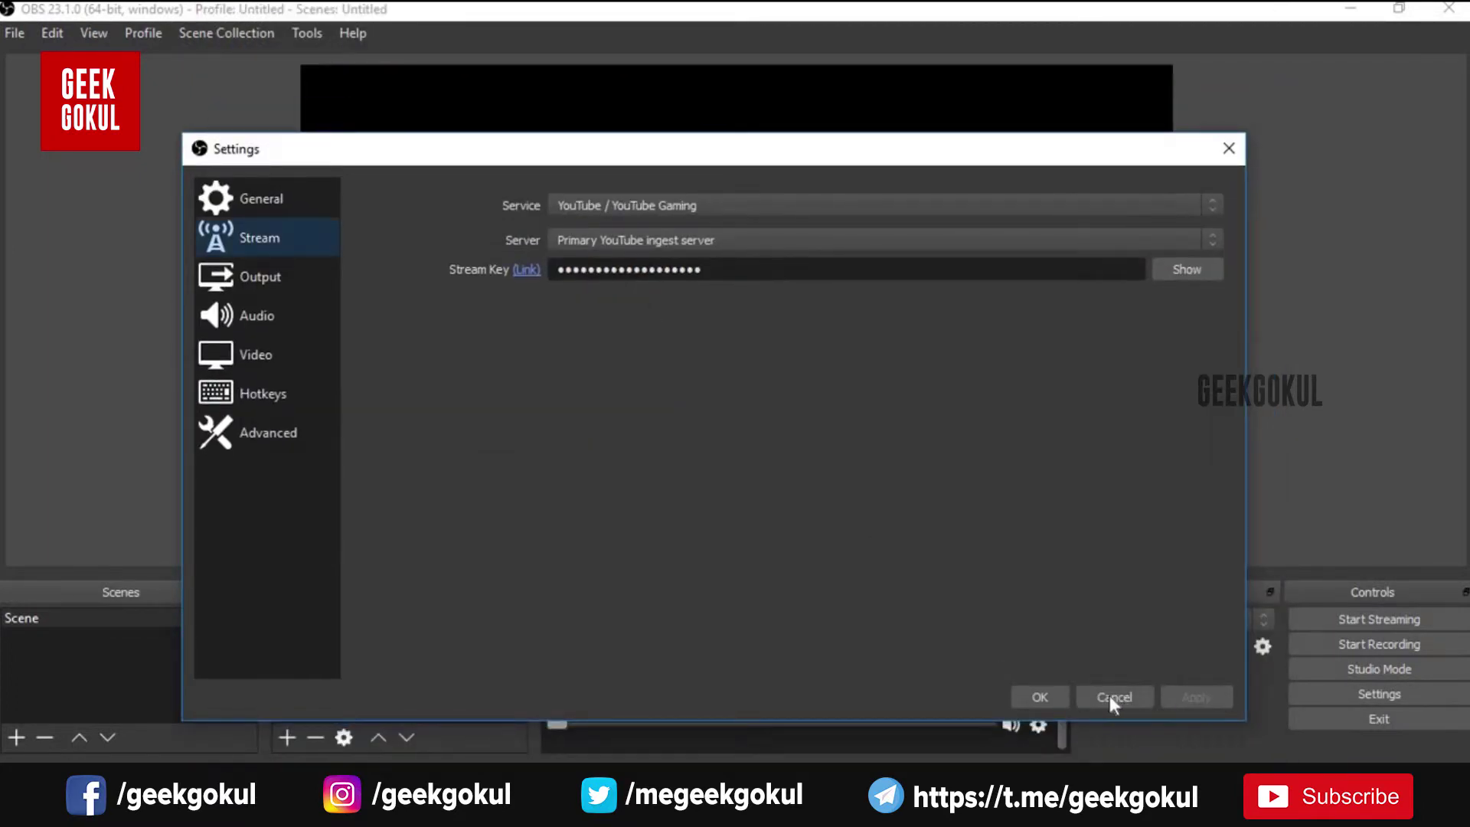
left_click(1042, 698)
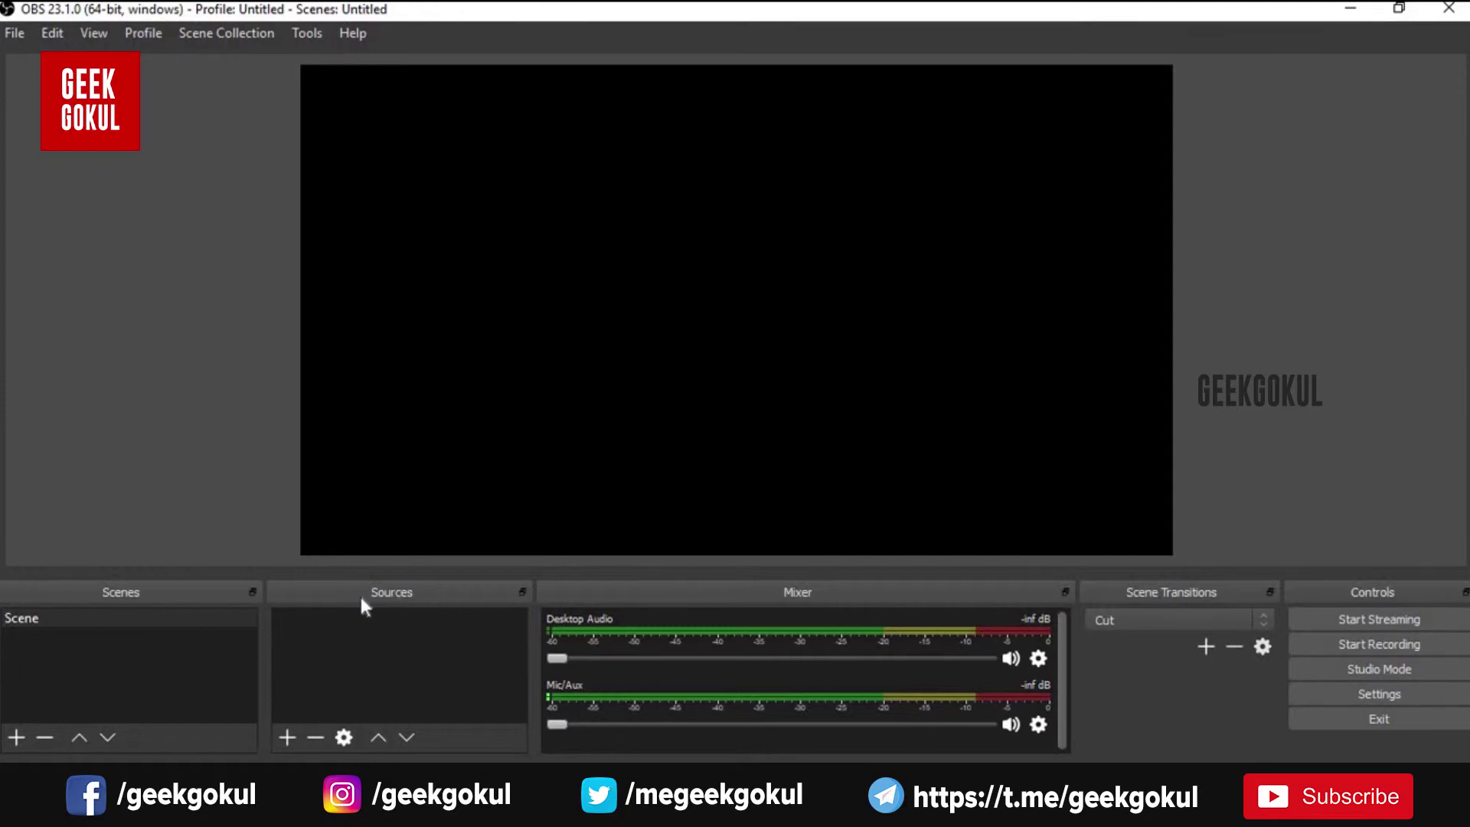
- Show the list of source types under the Sources panel
left_click(287, 737)
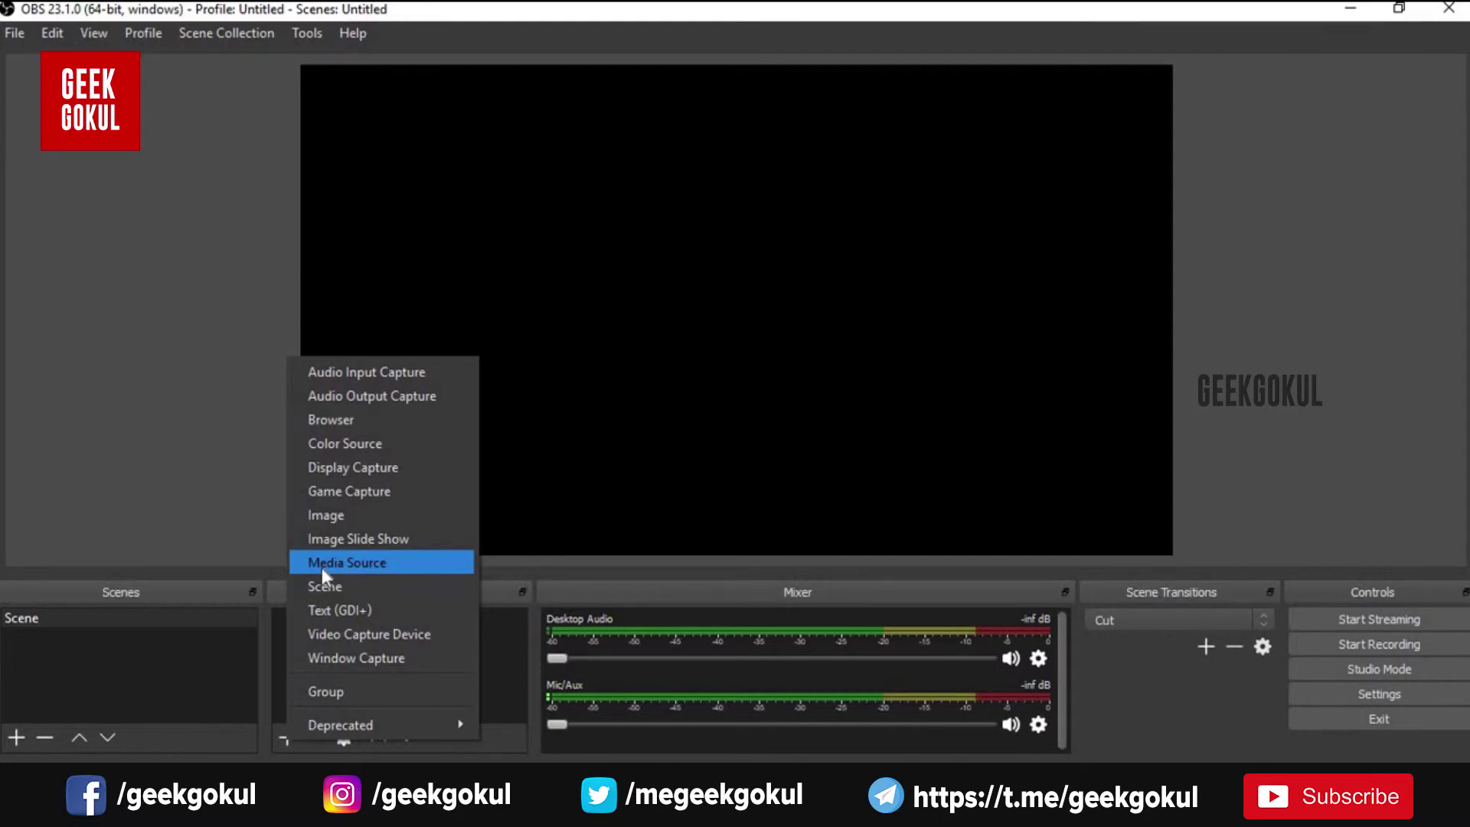
- Add a Media Source named 'One' to the scene
left_click(346, 562)
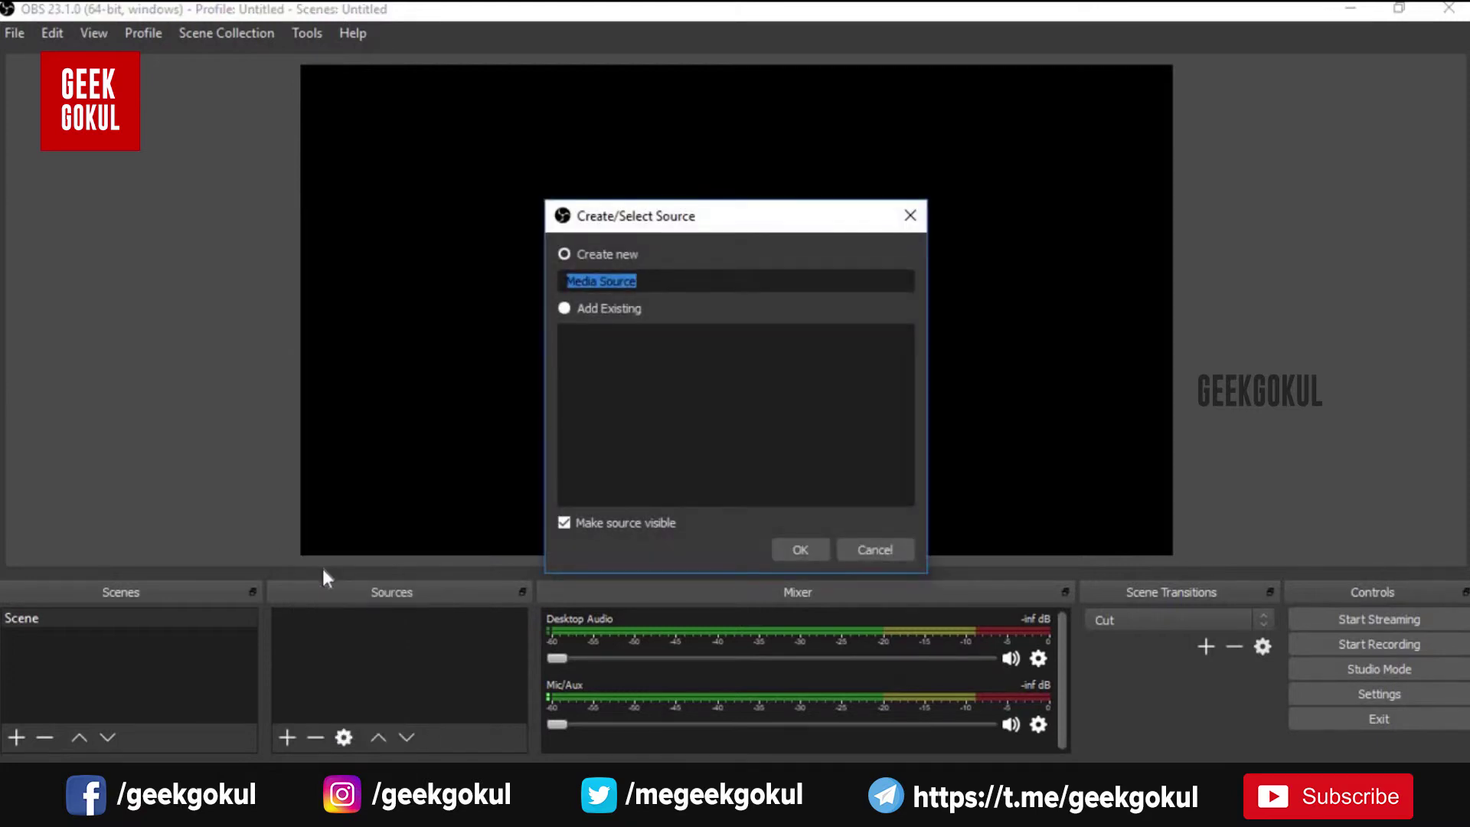
key("BackSpace")
type("One")
left_click(798, 550)
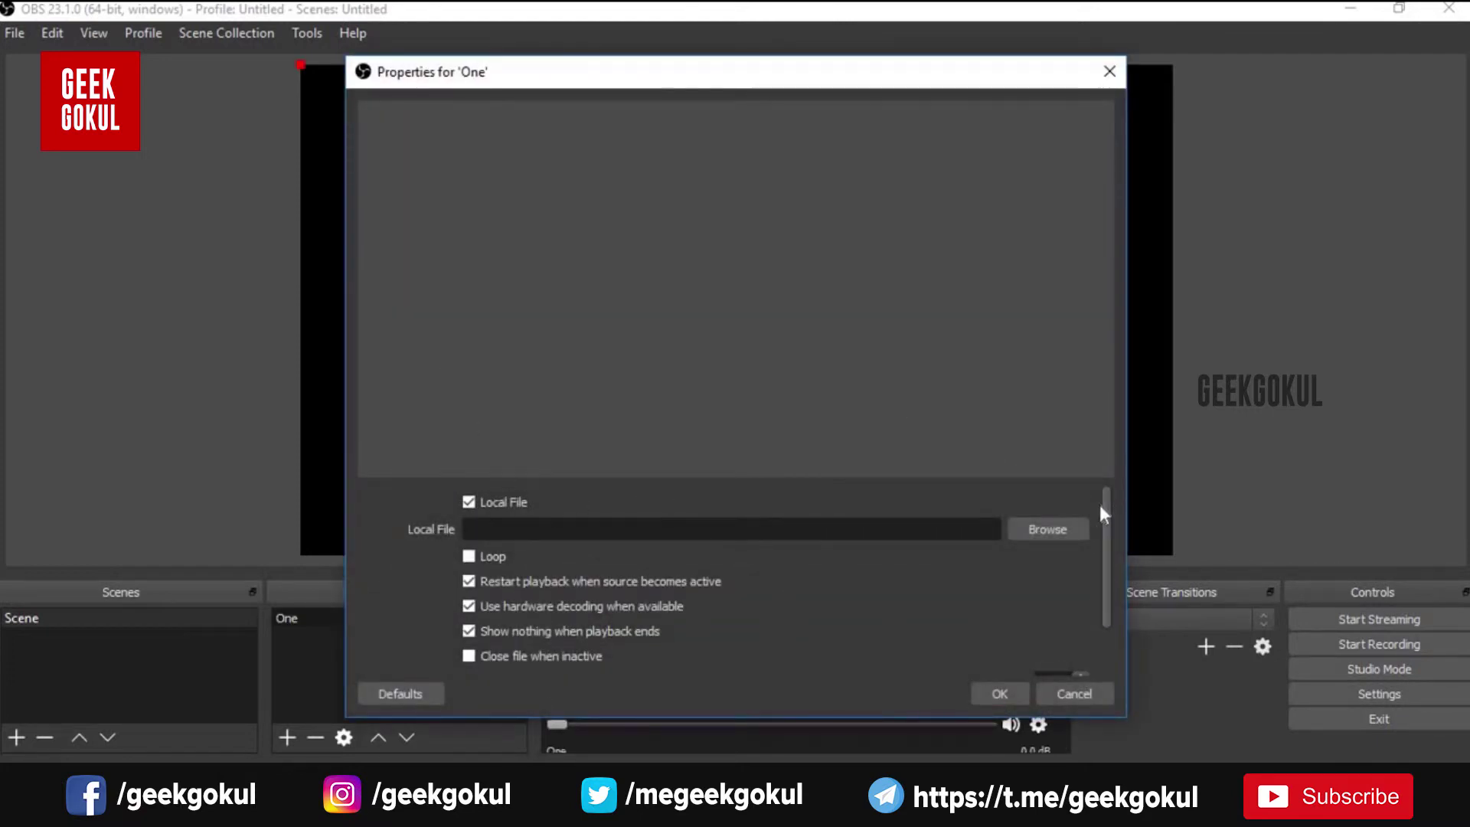
- Load Windows2.mp4 from Downloads into the source and stretch it to fill the canvas
left_click(1051, 528)
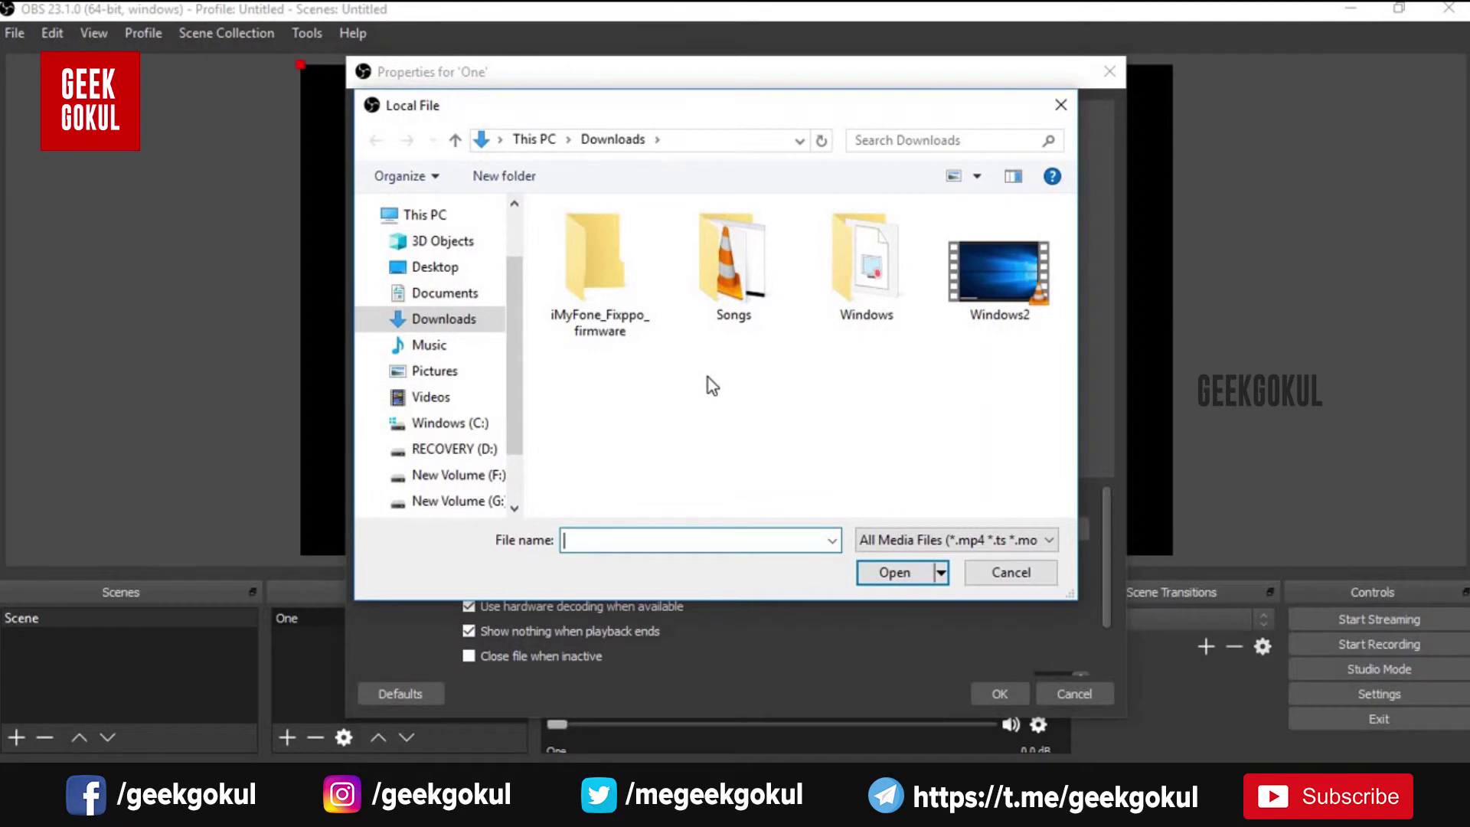
left_click(996, 263)
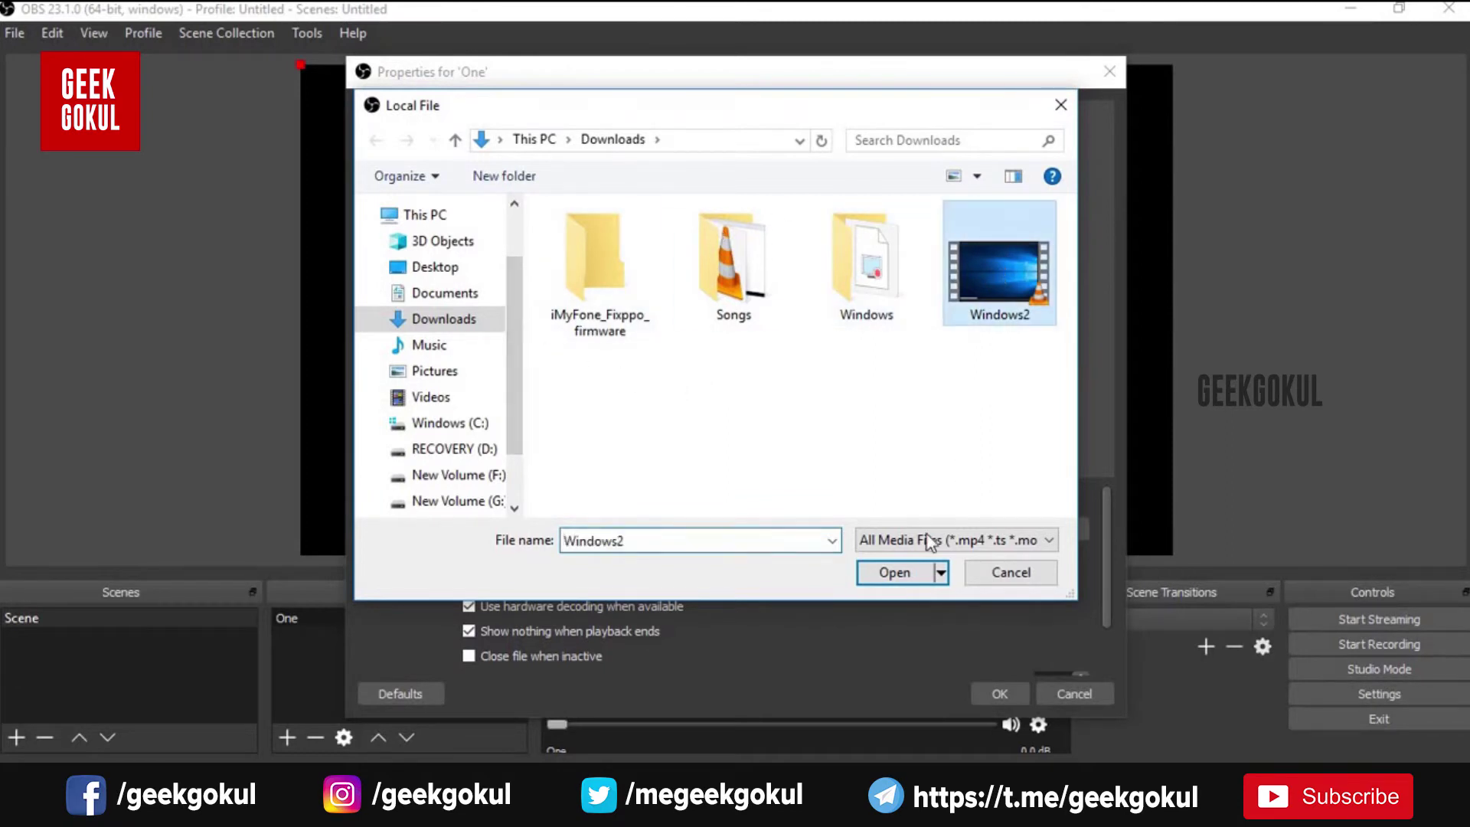
left_click(905, 571)
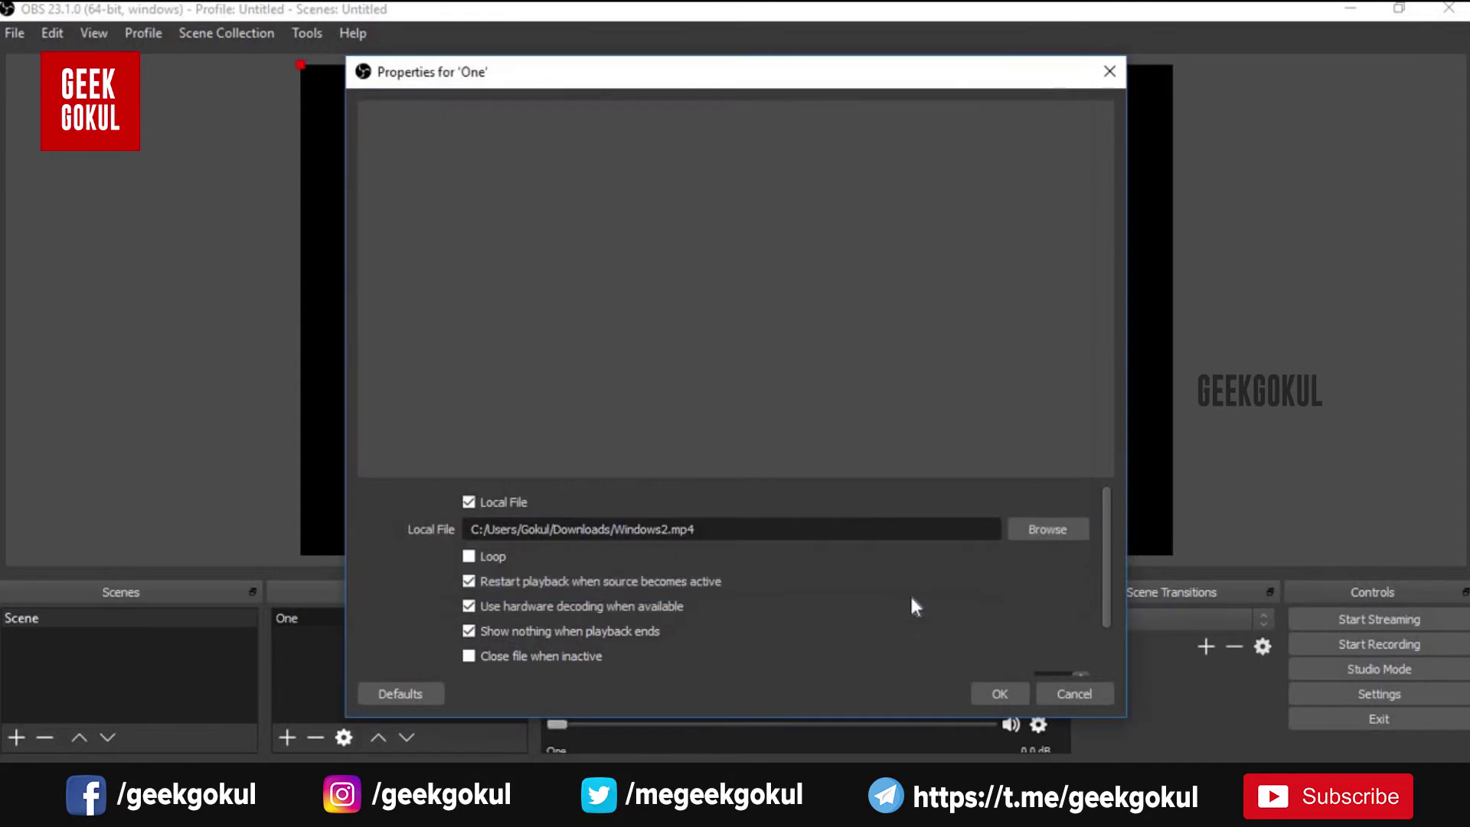
left_click(999, 693)
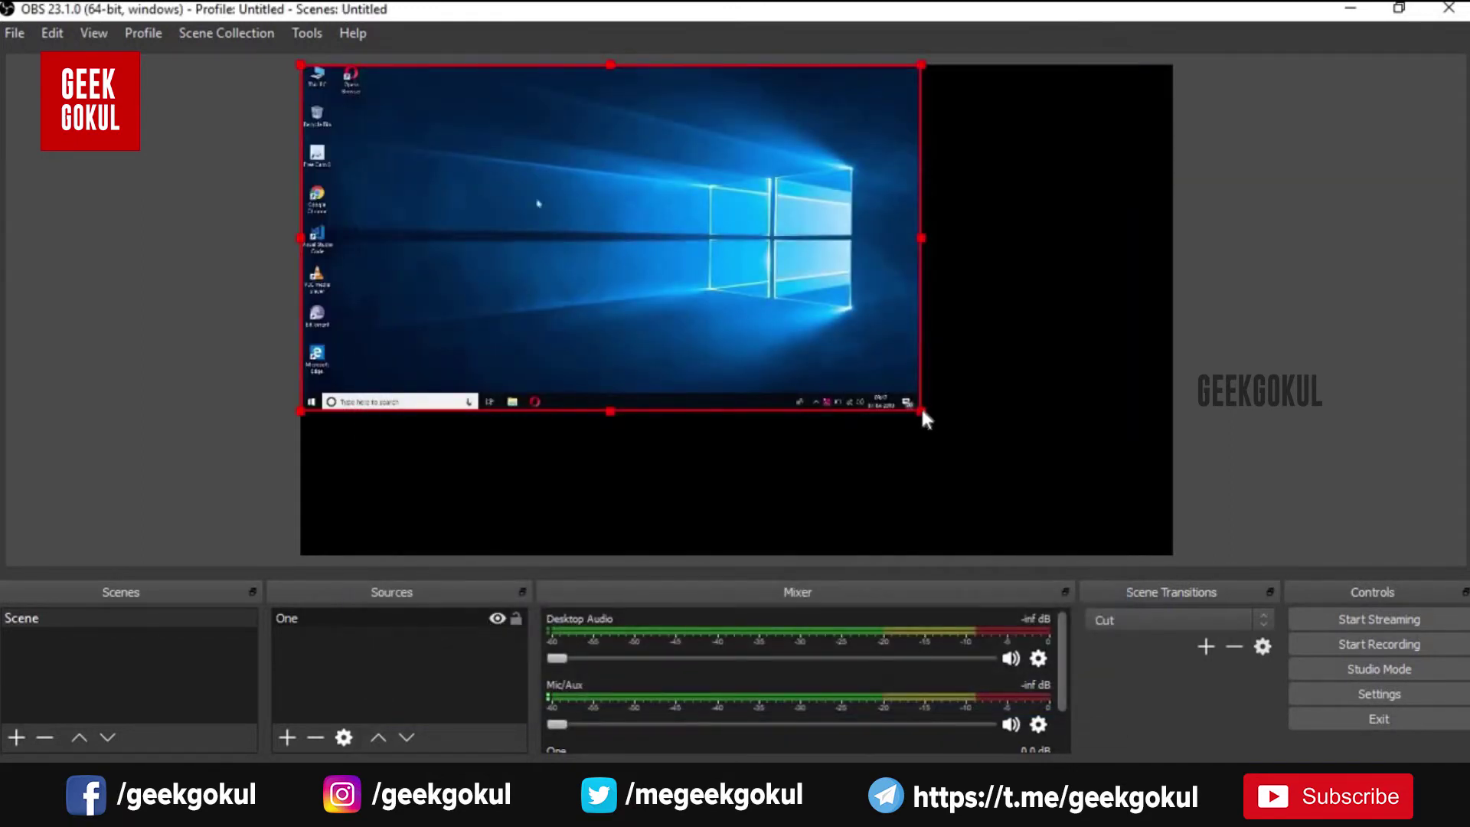
left_click_drag(922, 412, 1170, 547)
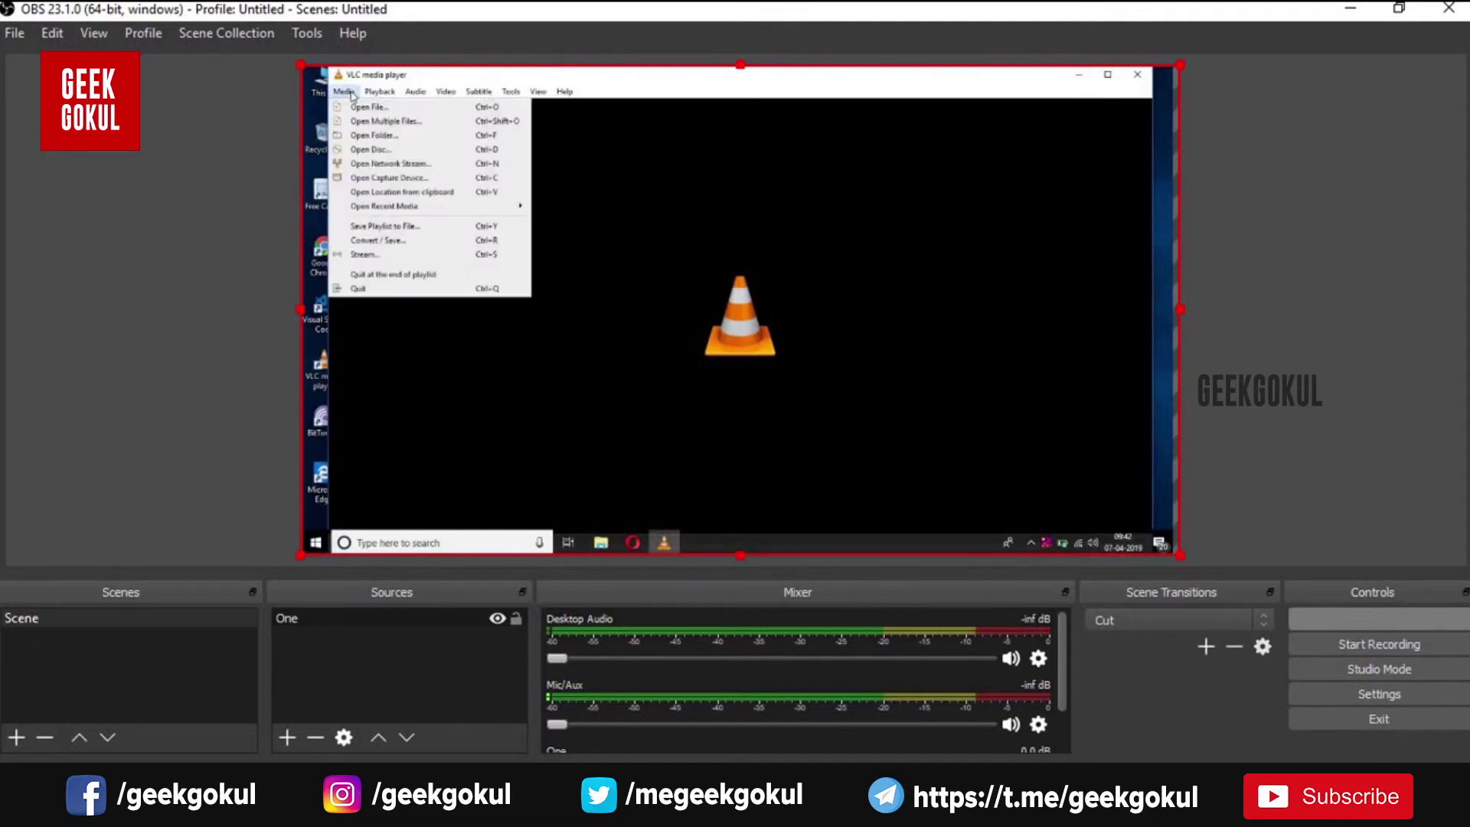
- Start streaming in OBS, then bring up the stream settings in YouTube's live control room
left_click(1378, 618)
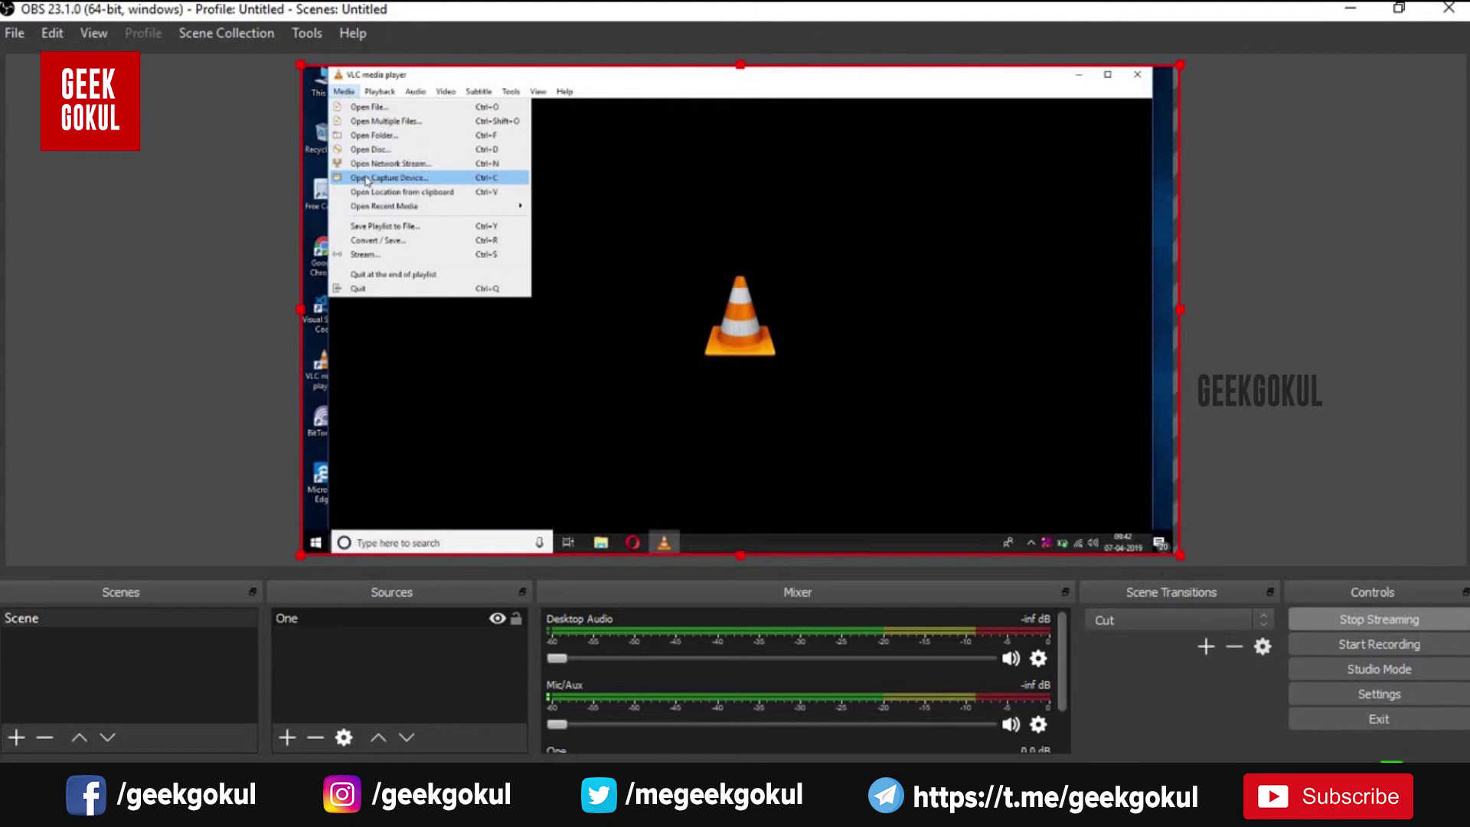
left_click(507, 643)
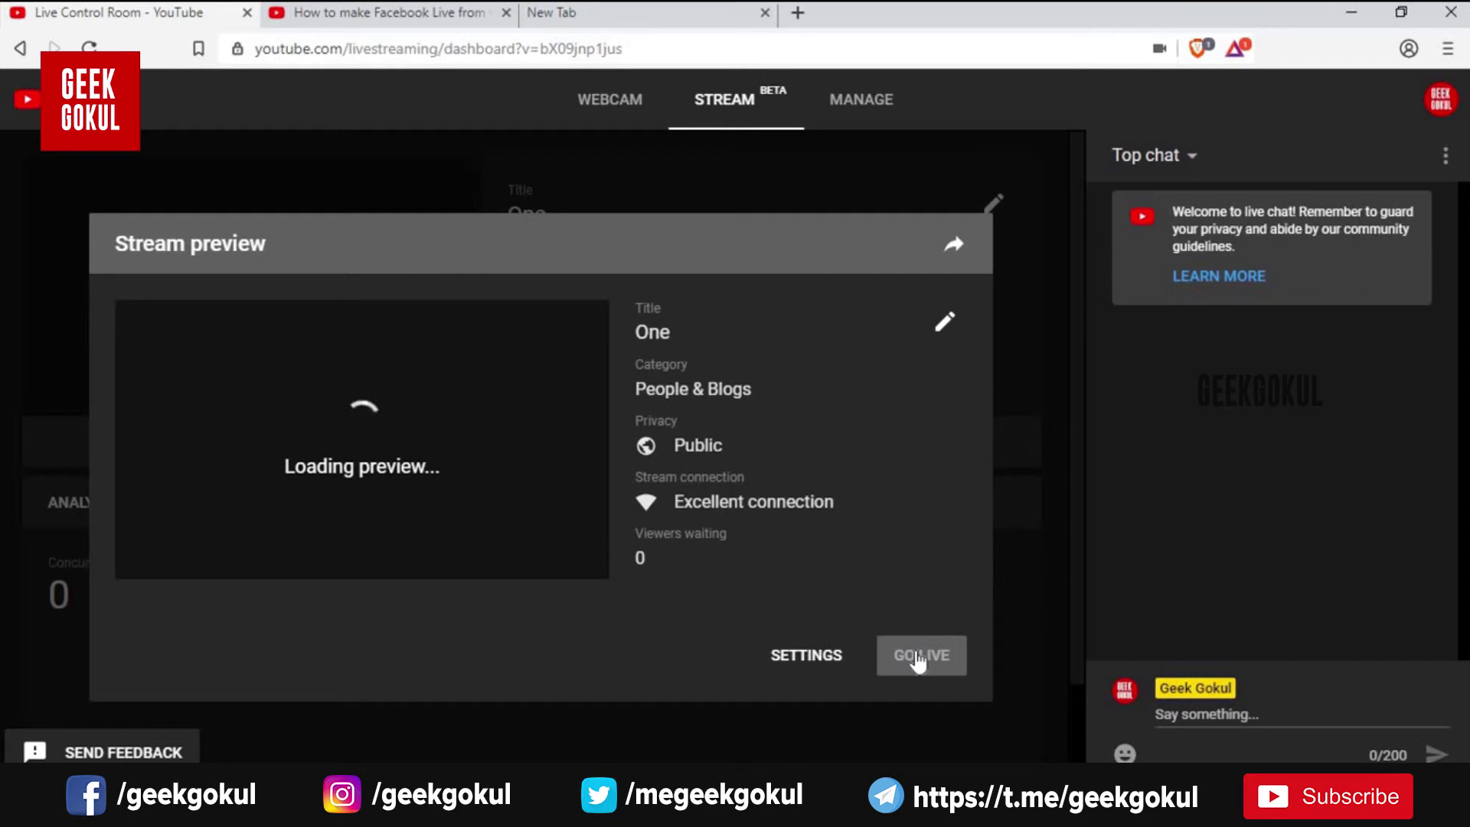
left_click(806, 656)
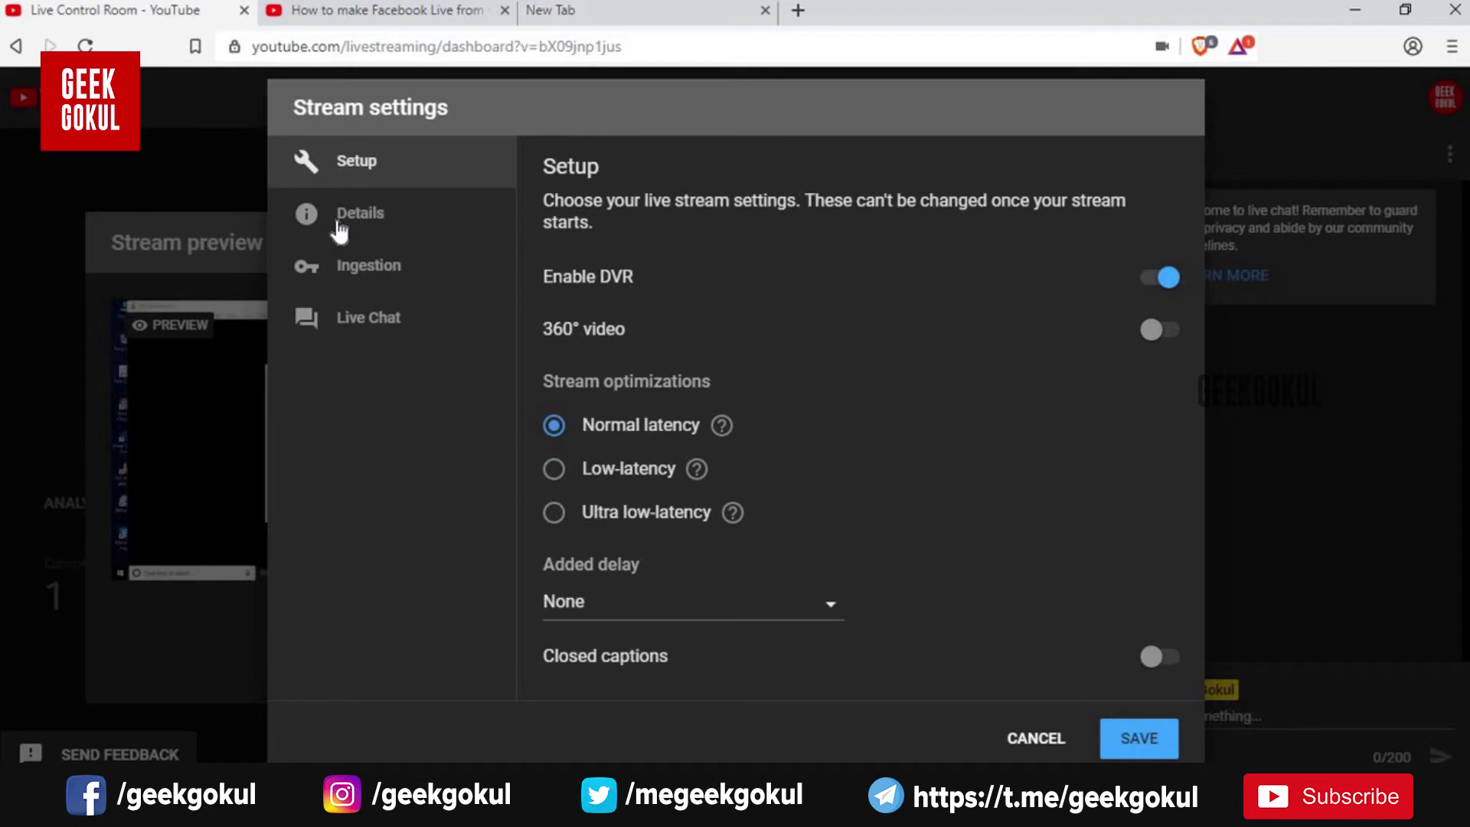
- Review the Details, Ingestion and Live Chat settings, then save the stream settings
left_click(339, 229)
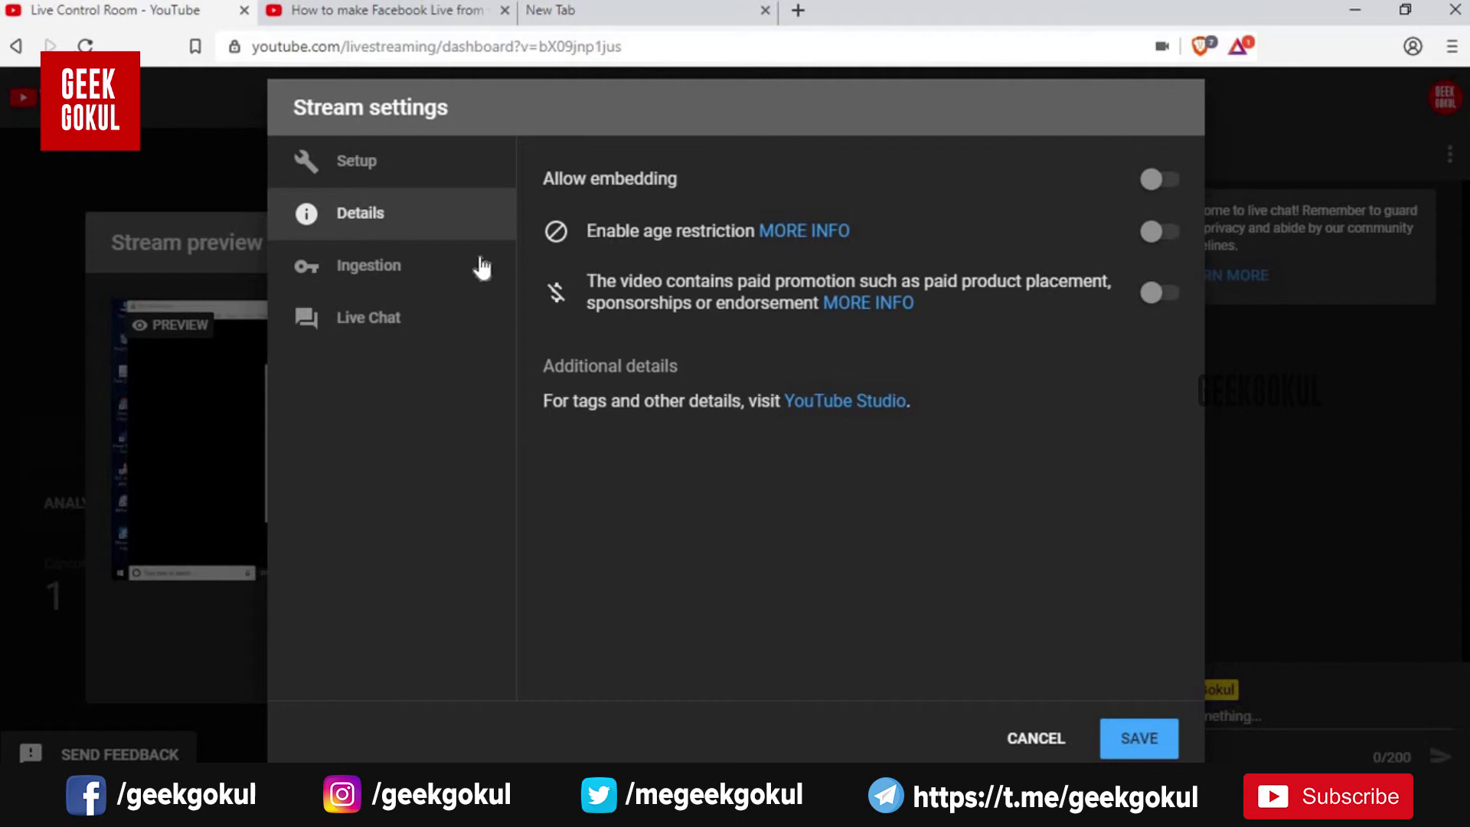
left_click(404, 272)
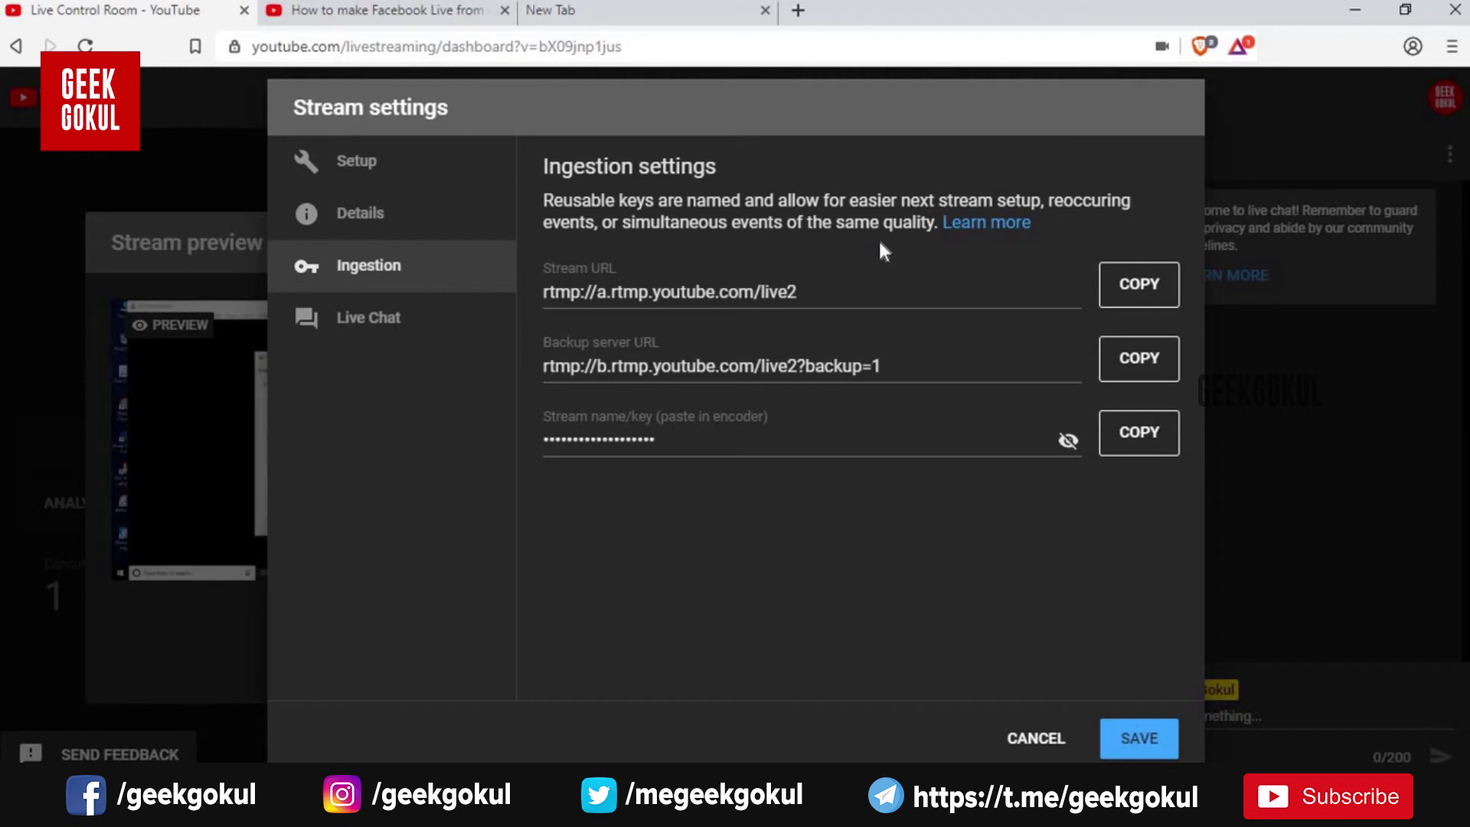
left_click(376, 320)
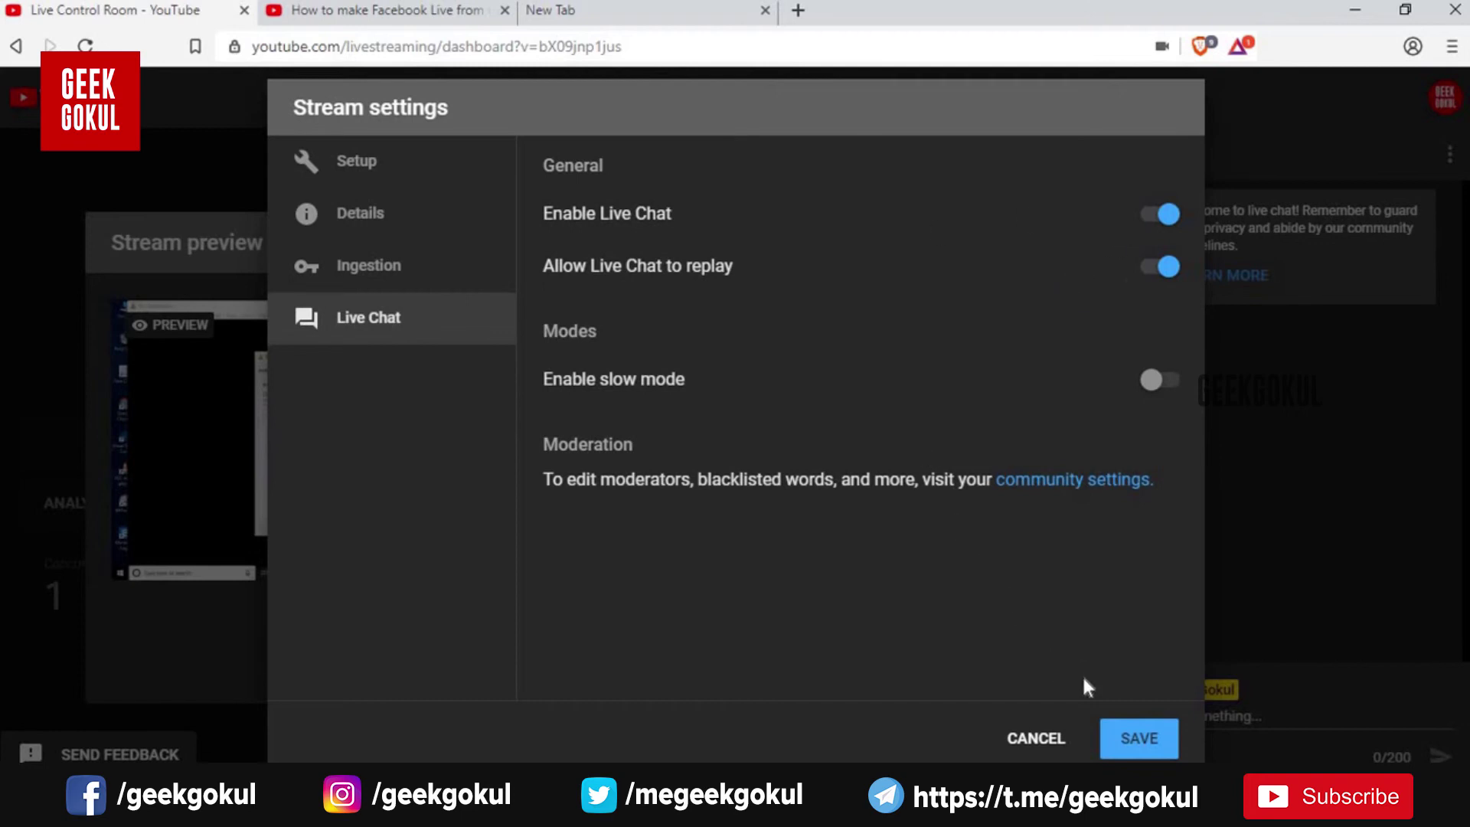
left_click(1147, 742)
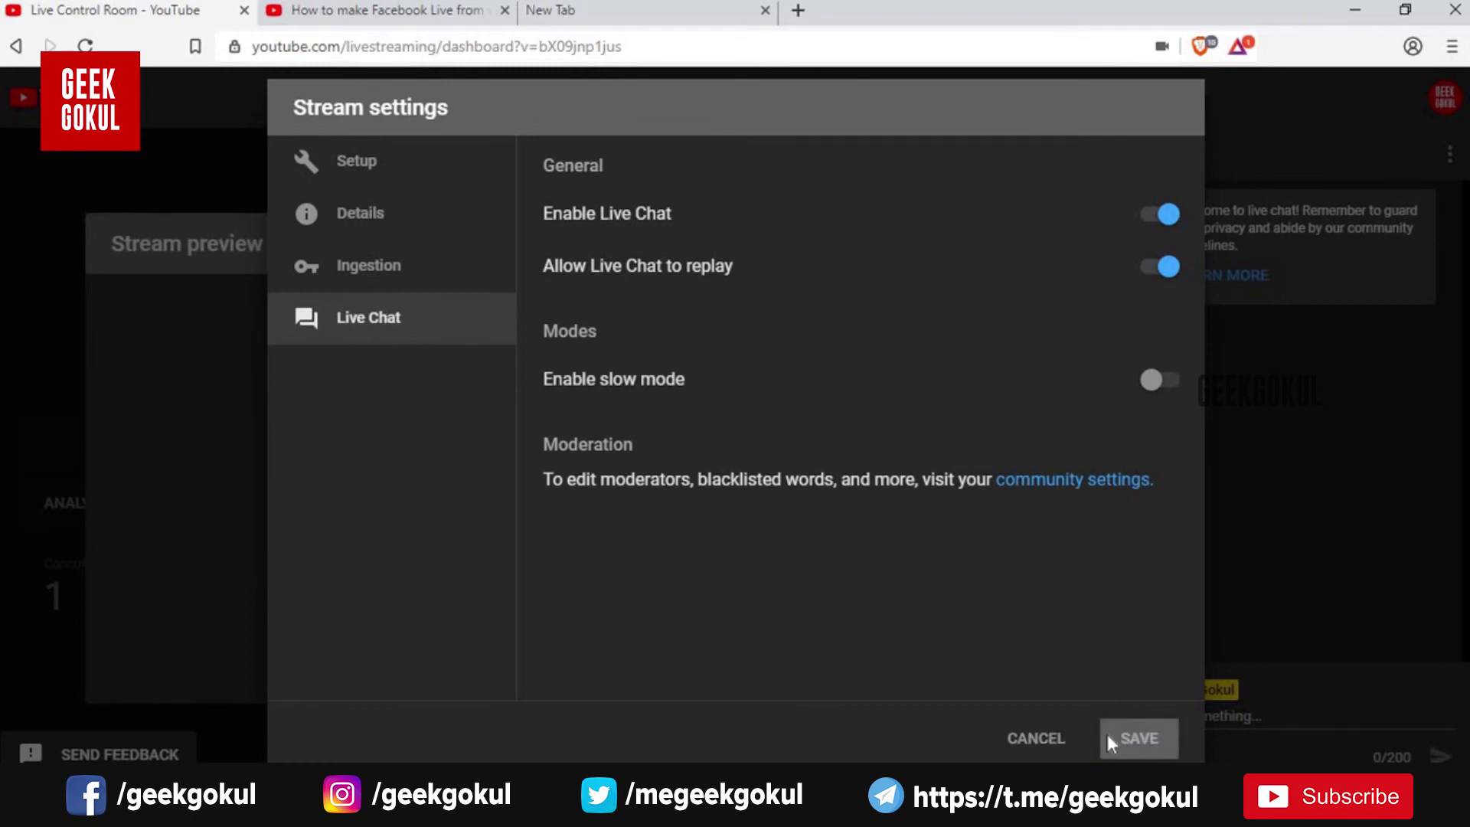
left_click(1144, 740)
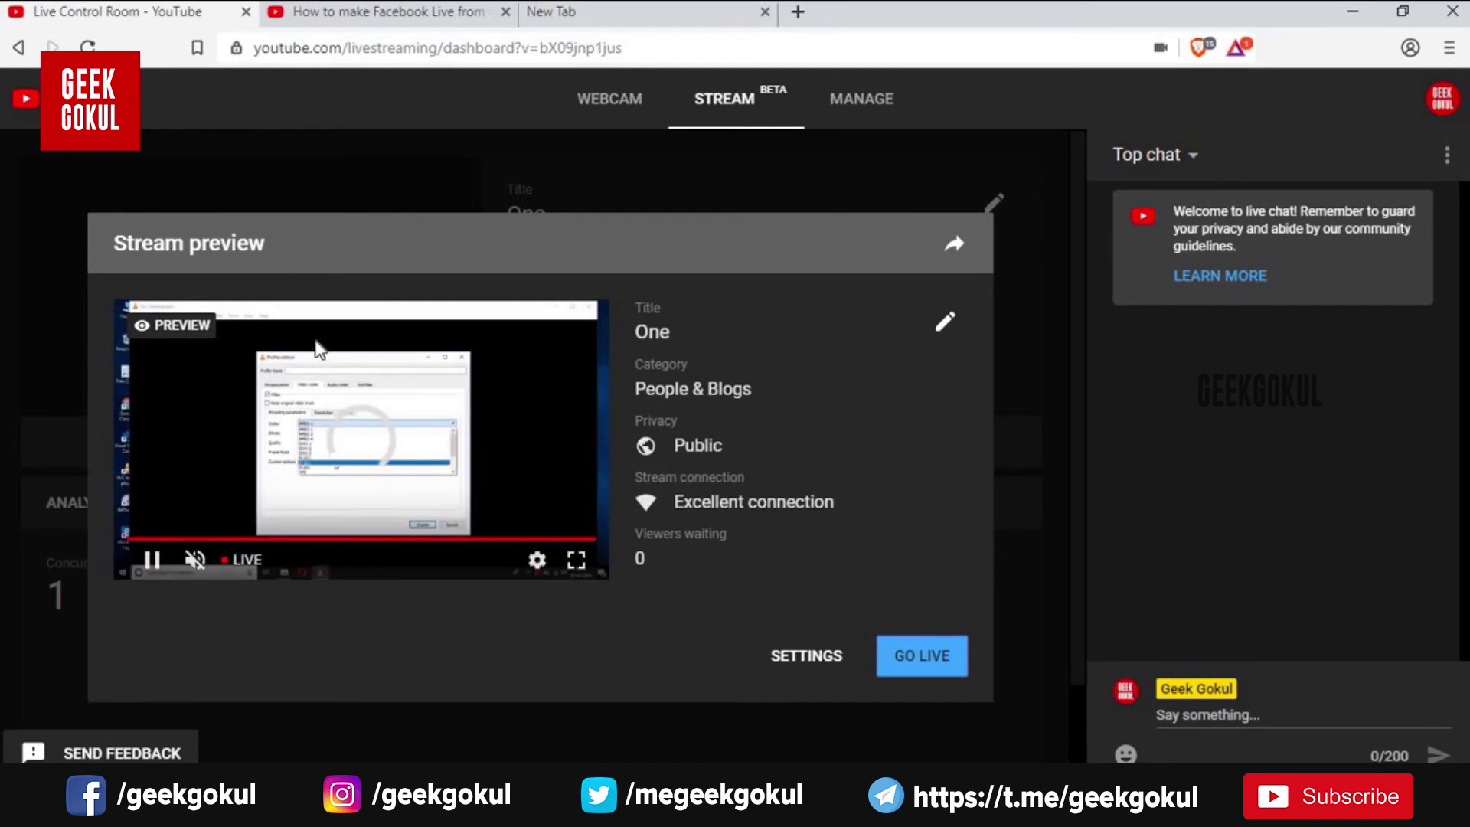
- Take the 'One' stream live so the LIVE timer starts running
left_click(908, 666)
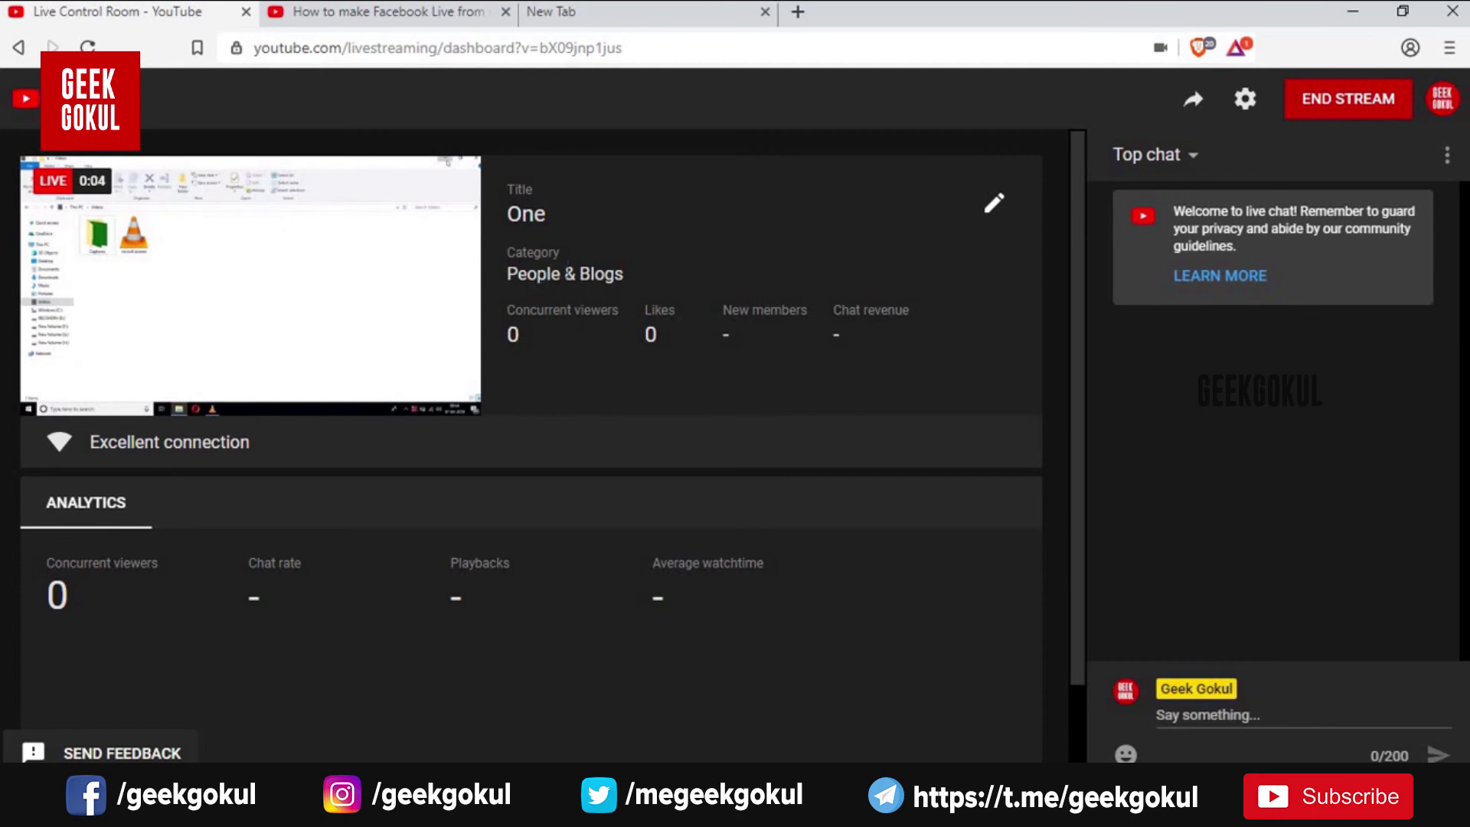
mouse_move(191, 322)
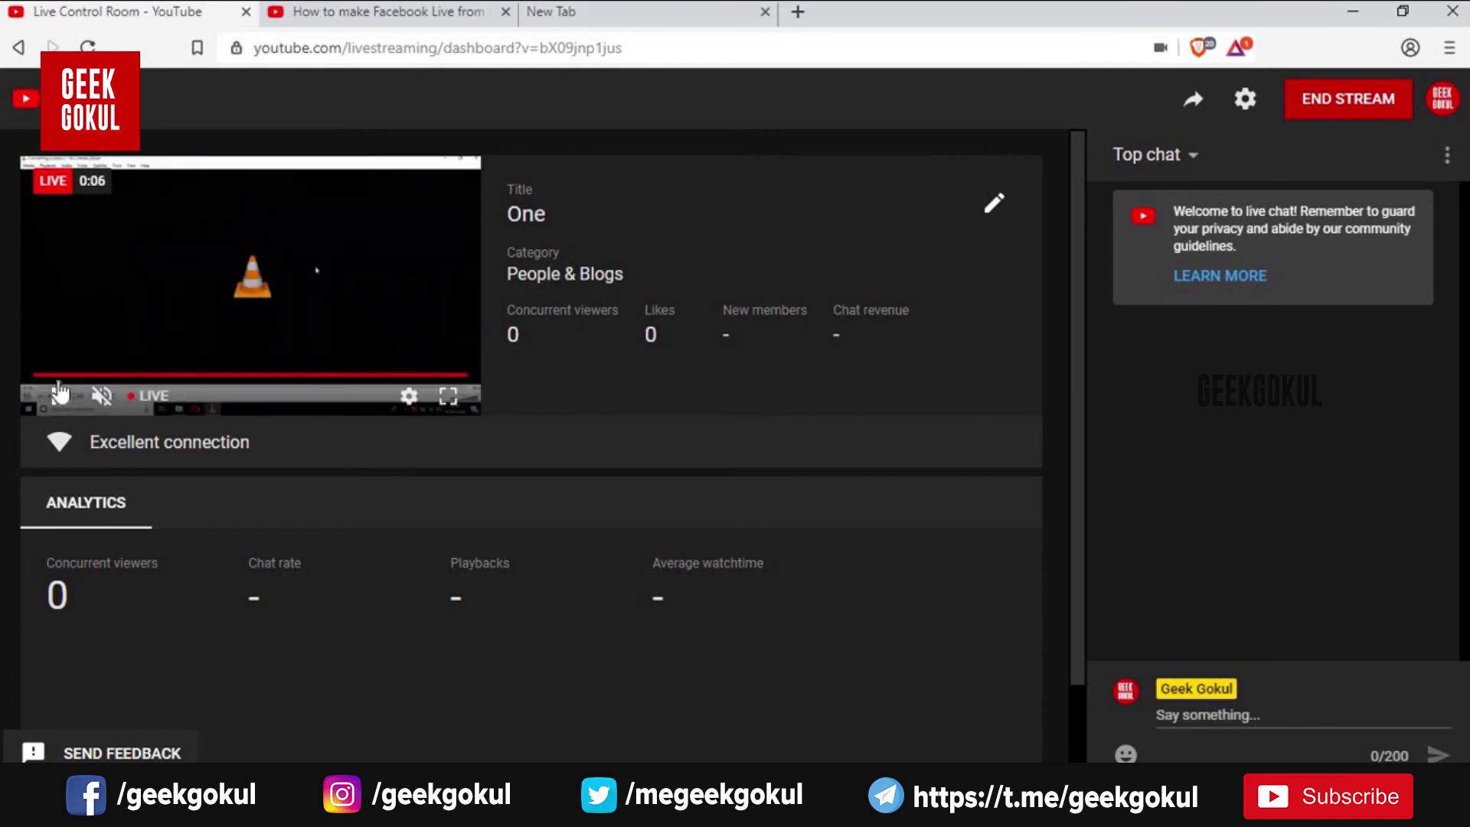